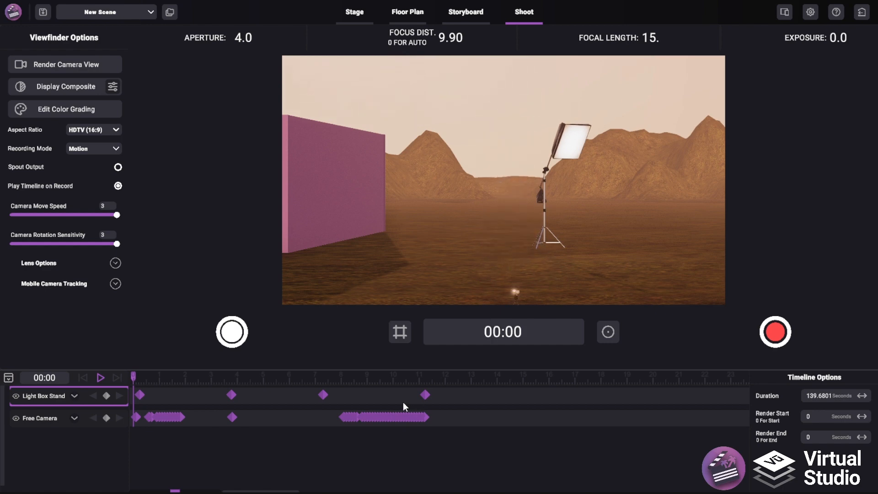
Open the camera view export settings and examine the available resolution and framerate options
mouse_move(139, 382)
mouse_down()
mouse_move(248, 362)
mouse_move(382, 359)
mouse_move(110, 377)
mouse_move(326, 356)
mouse_move(125, 371)
mouse_up()
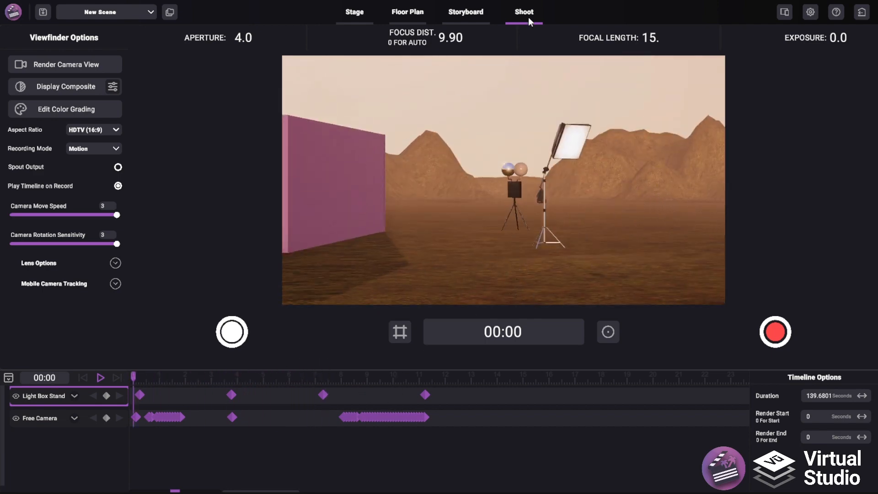
click(68, 65)
drag(364, 71, 376, 69)
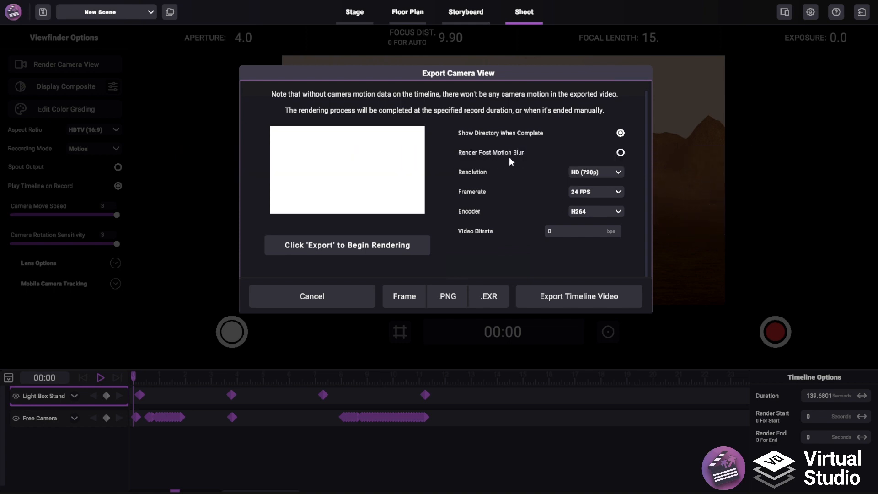
mouse_move(509, 158)
click(582, 173)
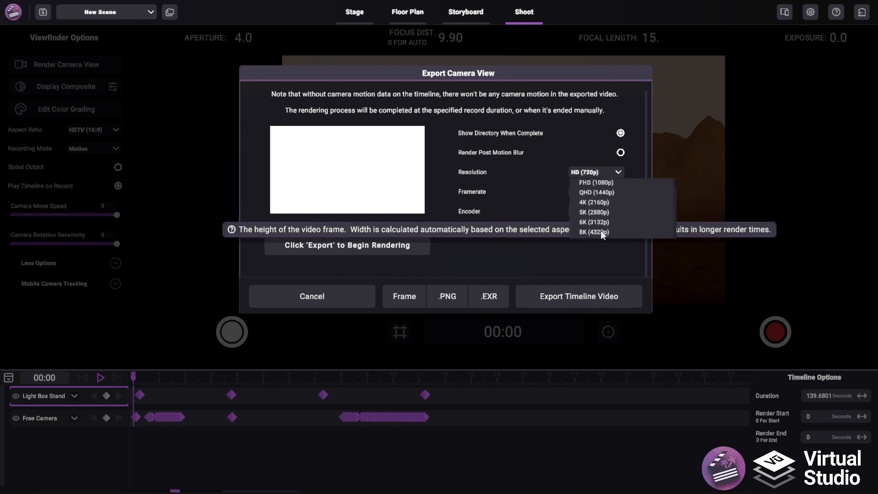
scroll(585, 229, up, 1)
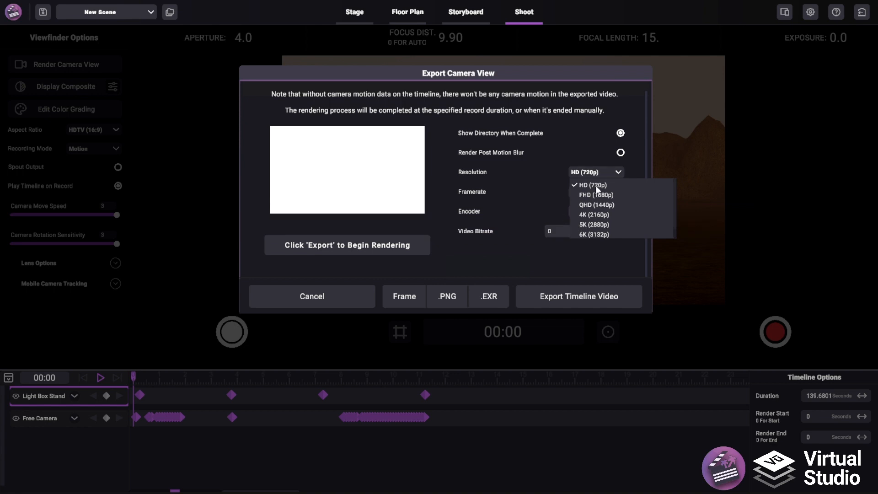
click(440, 182)
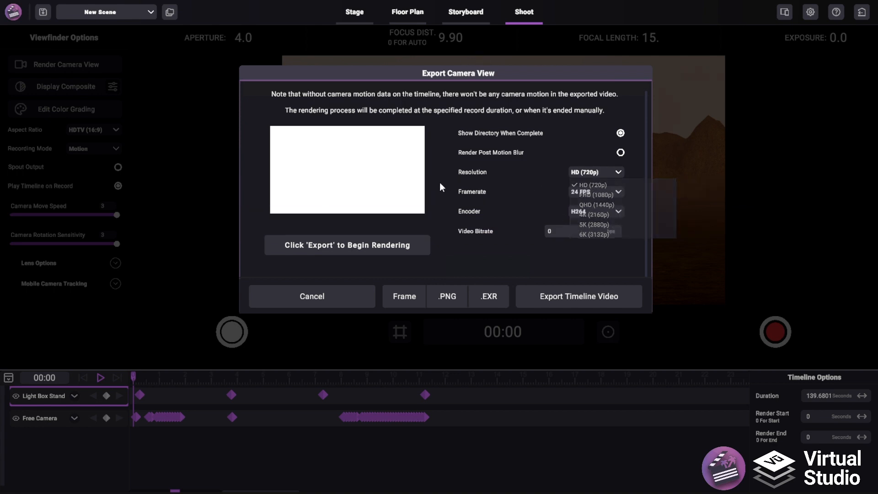
click(588, 192)
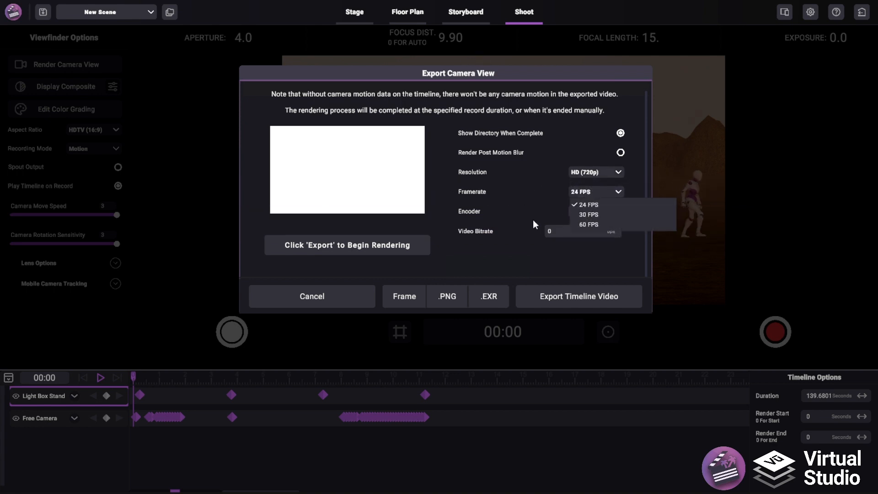
click(441, 206)
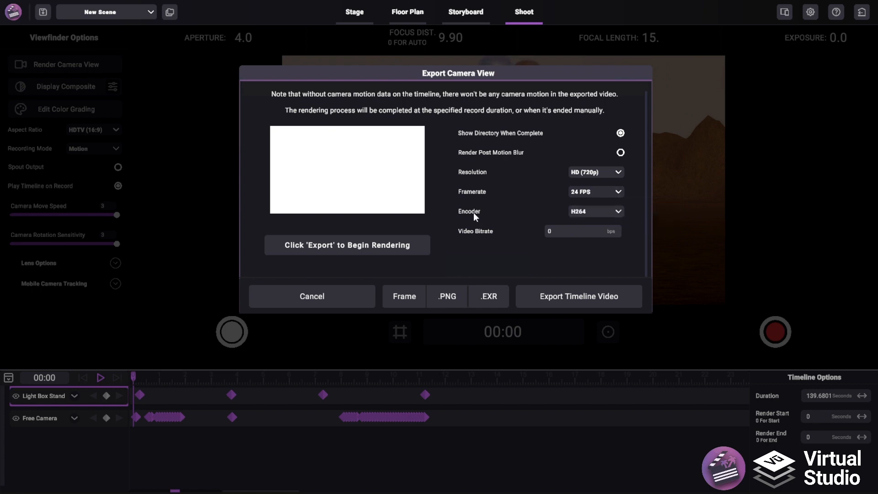
Check the encoder choices, set the video bitrate to 8000 bps and close the export settings
click(610, 211)
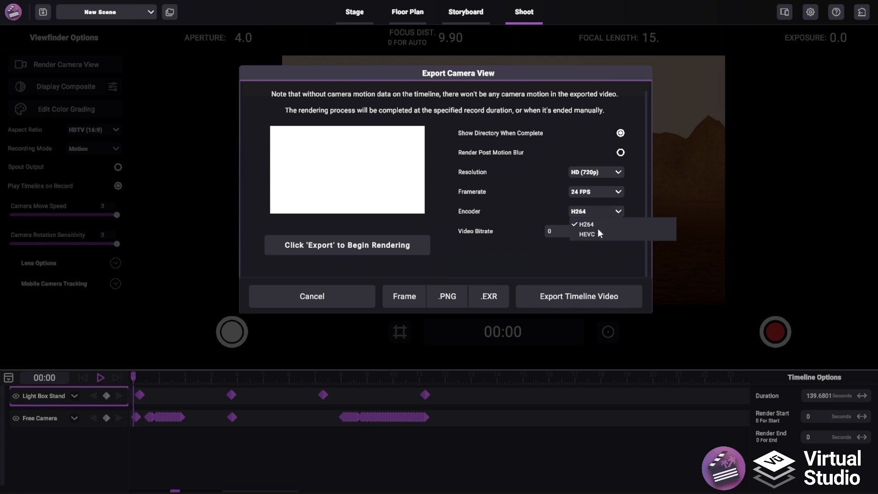
click(450, 214)
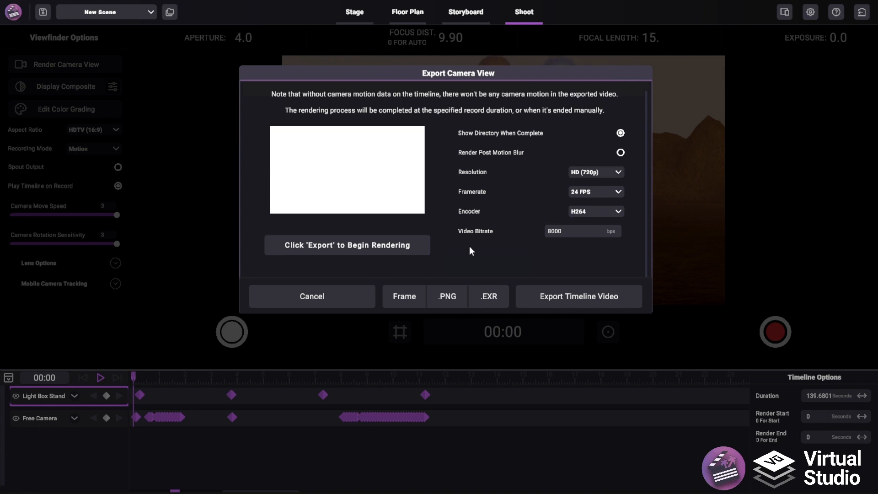
click(325, 298)
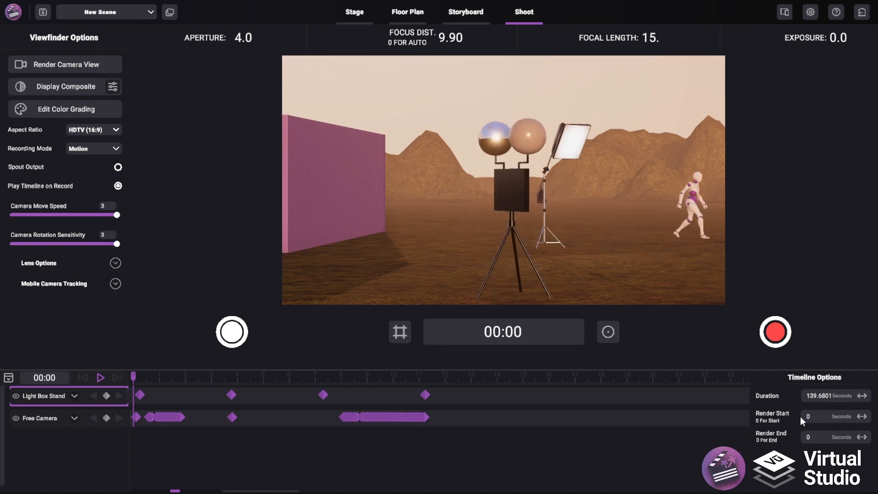
Examine the full length of the timeline and how far it extends beyond the last keyframes
click(187, 377)
drag(173, 380, 137, 397)
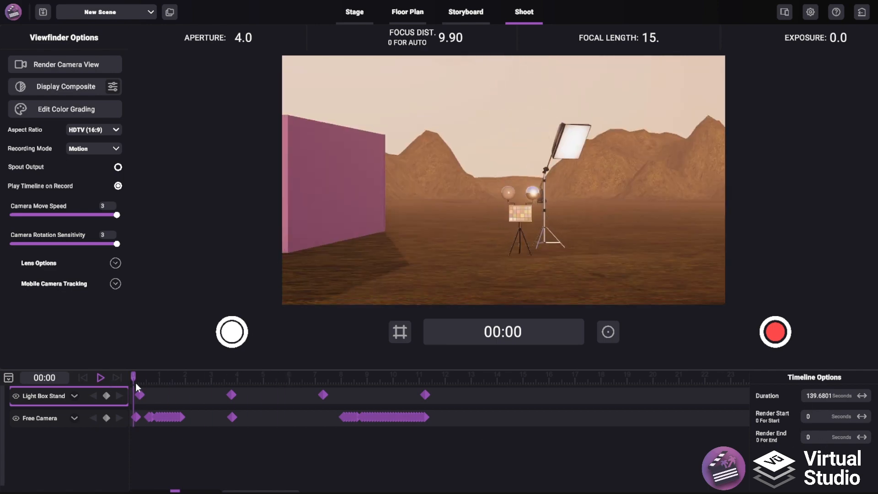
drag(180, 492, 134, 493)
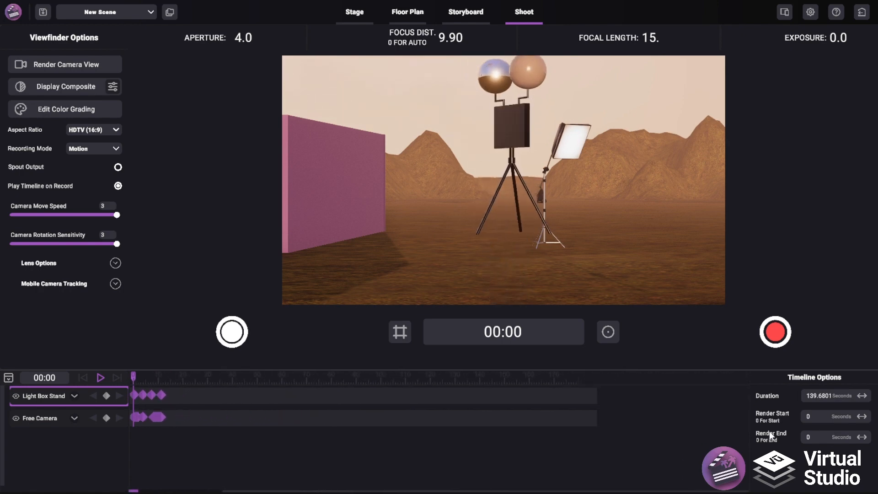
click(562, 379)
drag(564, 378, 578, 383)
drag(278, 396, 179, 397)
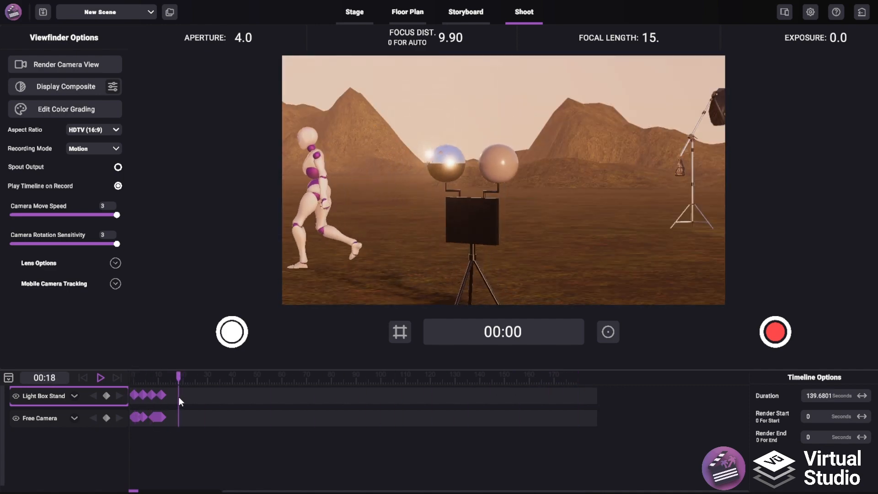
drag(136, 492, 173, 491)
drag(570, 377, 509, 384)
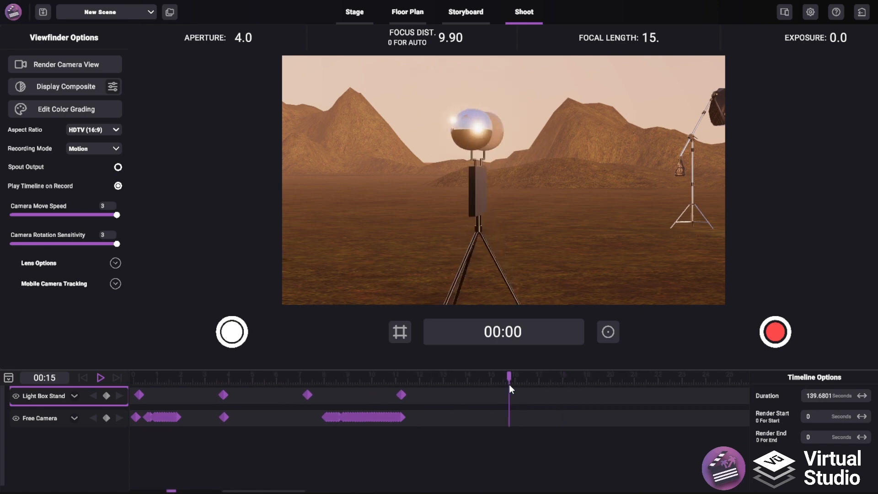
Set the timeline duration to 15 seconds
click(807, 397)
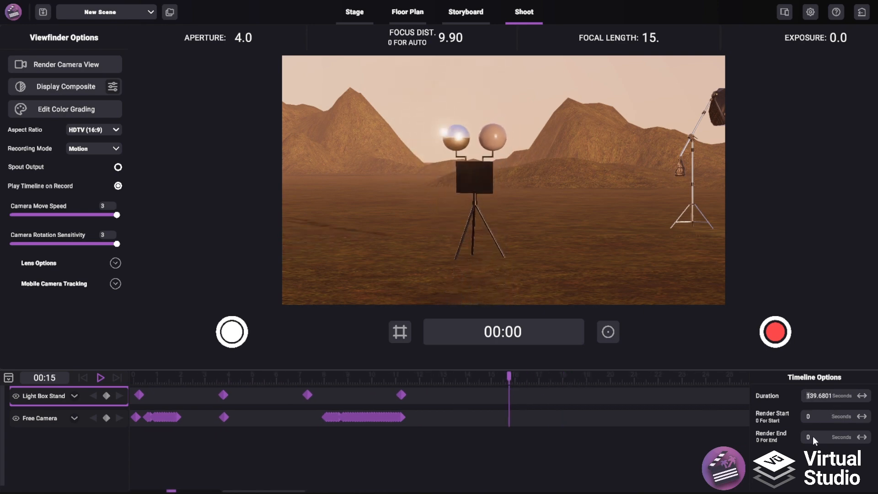
text(15)
key(Return)
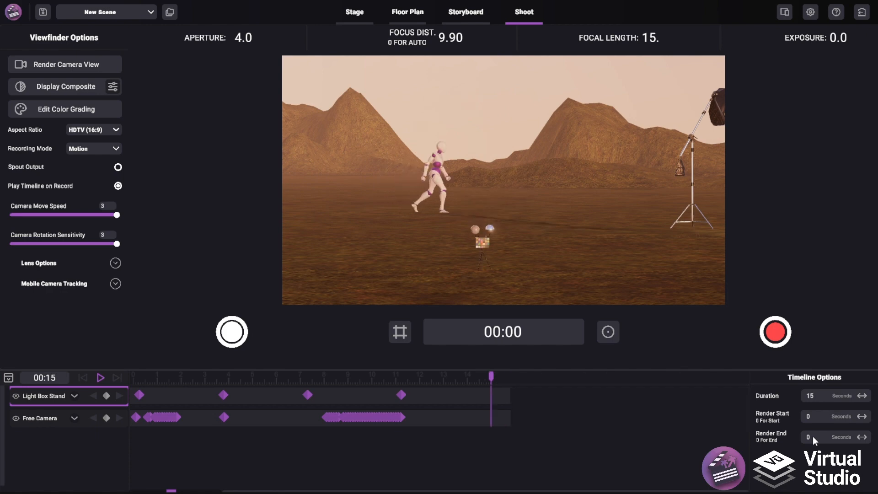
drag(430, 380, 465, 372)
drag(171, 491, 196, 491)
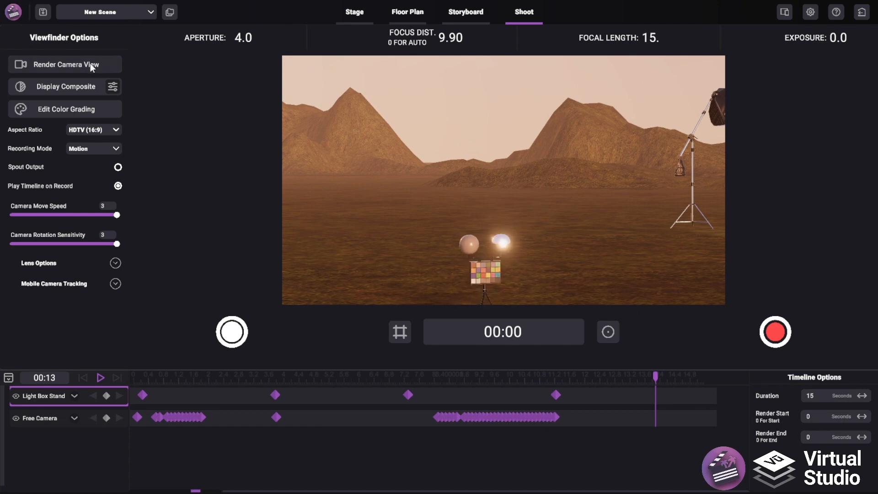
Export the camera view as a timeline video with post motion blur rendering enabled
click(90, 64)
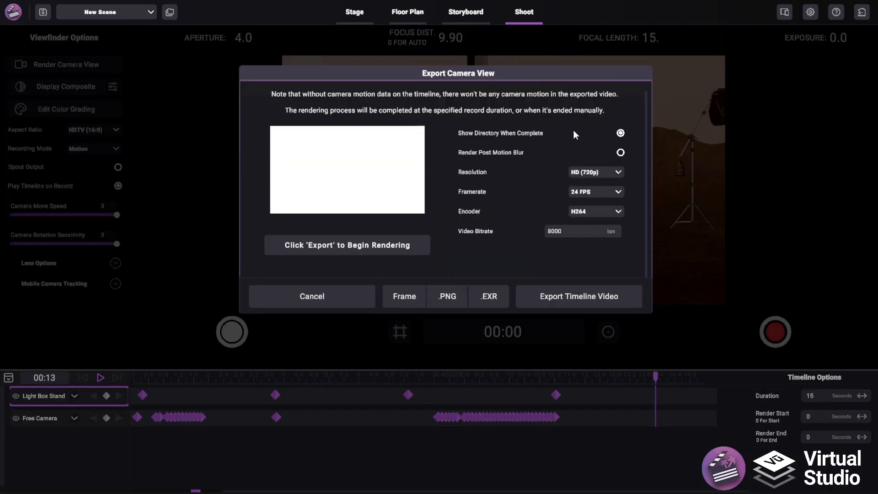
click(621, 153)
click(544, 297)
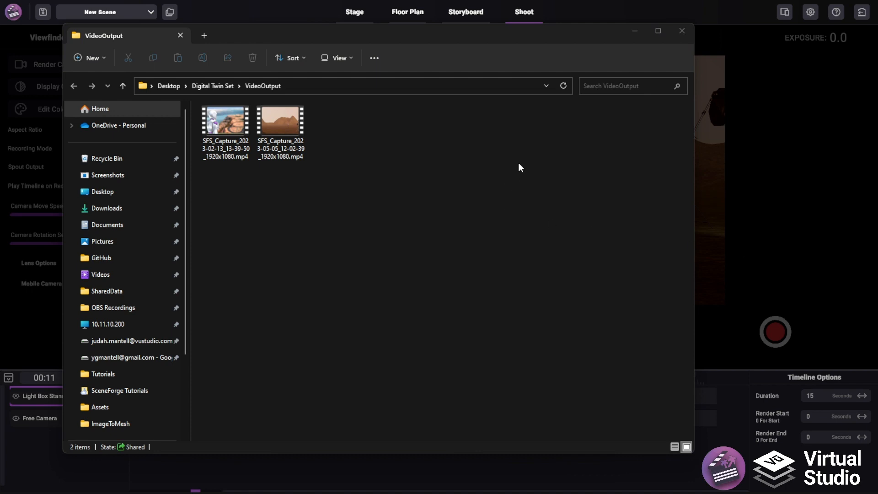
Play the newly rendered video from the project's VideoOutput folder, and leave the player, folder and export settings
drag(568, 34, 589, 40)
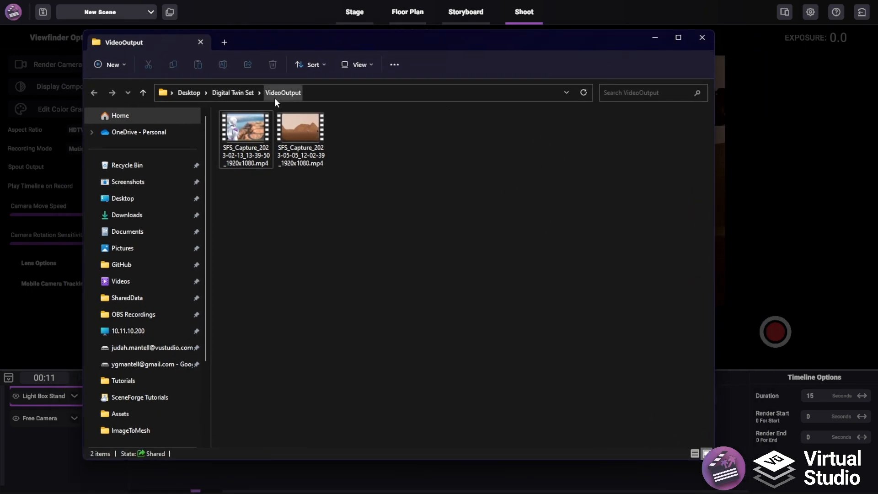
click(213, 98)
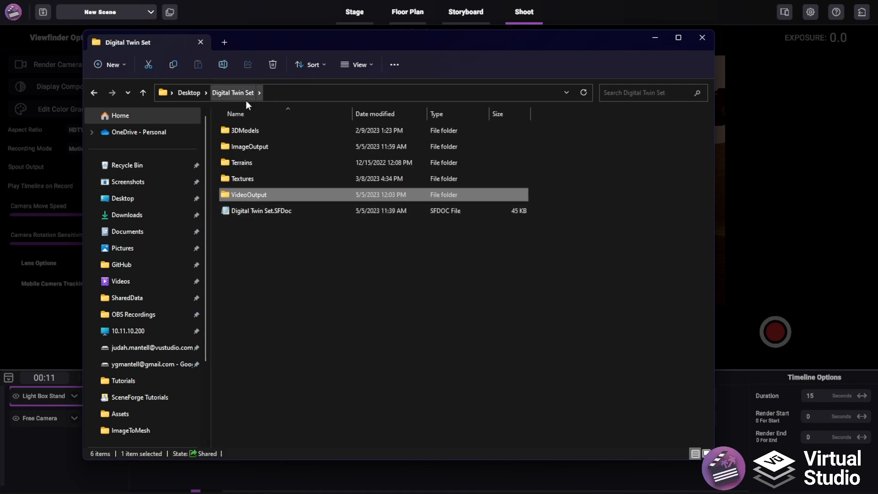
double_click(242, 194)
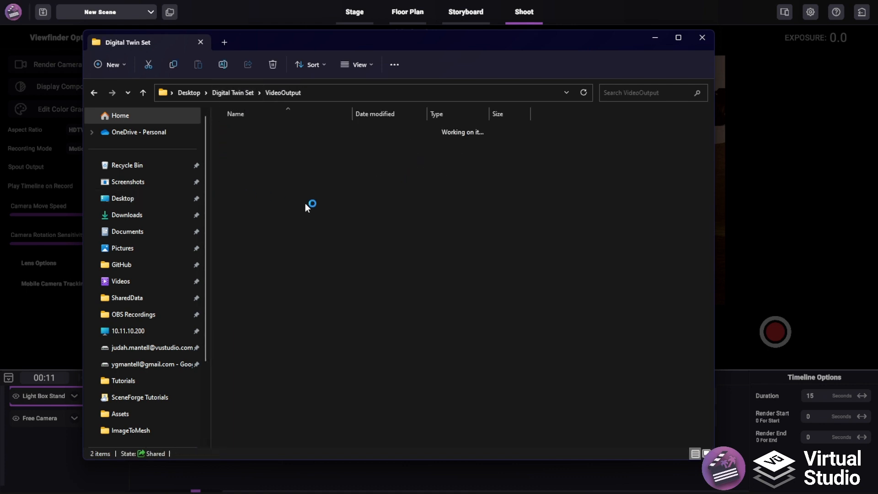
double_click(301, 157)
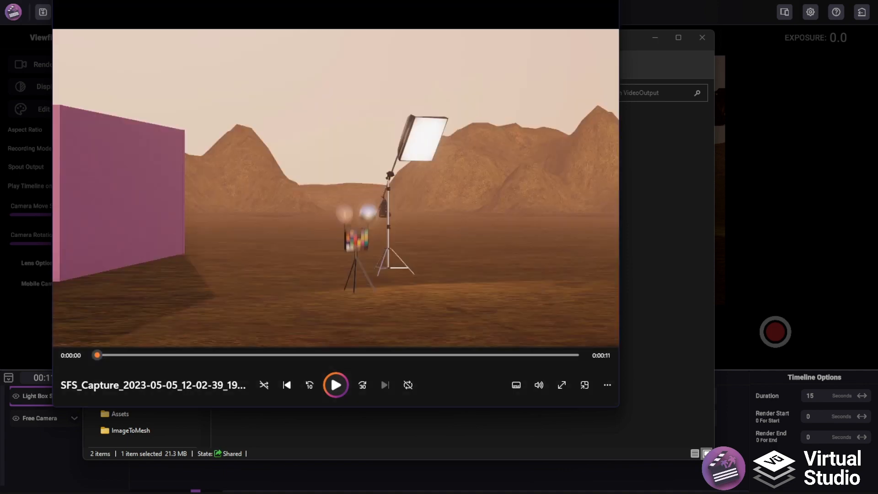
key(alt+F4)
click(657, 37)
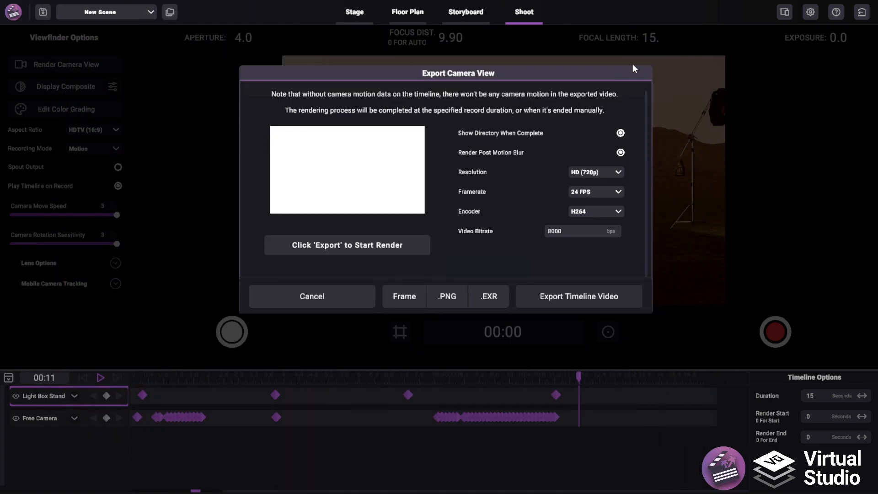
click(339, 297)
Set the viewfinder's recording mode to Video (MP4)
click(380, 378)
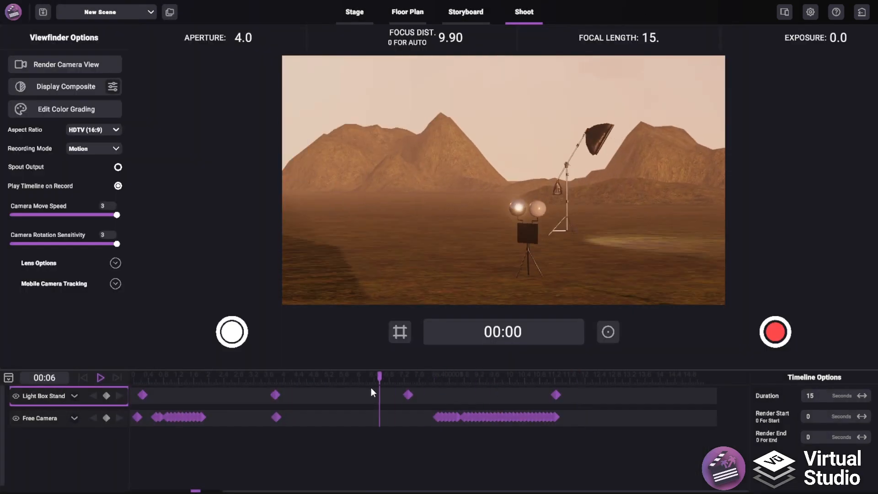
drag(372, 388, 130, 395)
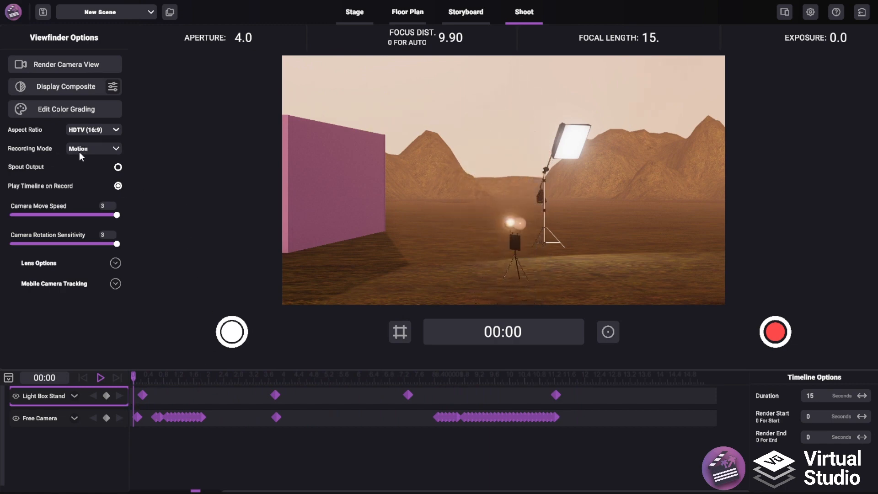
click(551, 386)
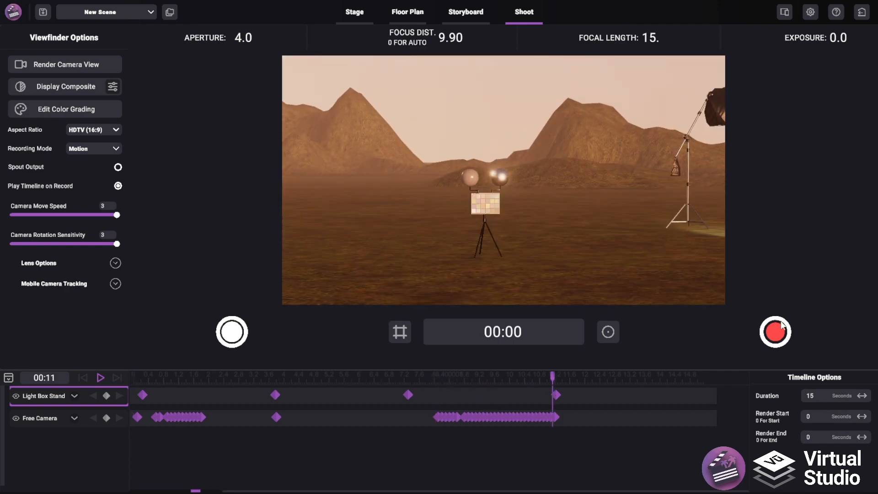
right_drag(520, 246, 523, 226)
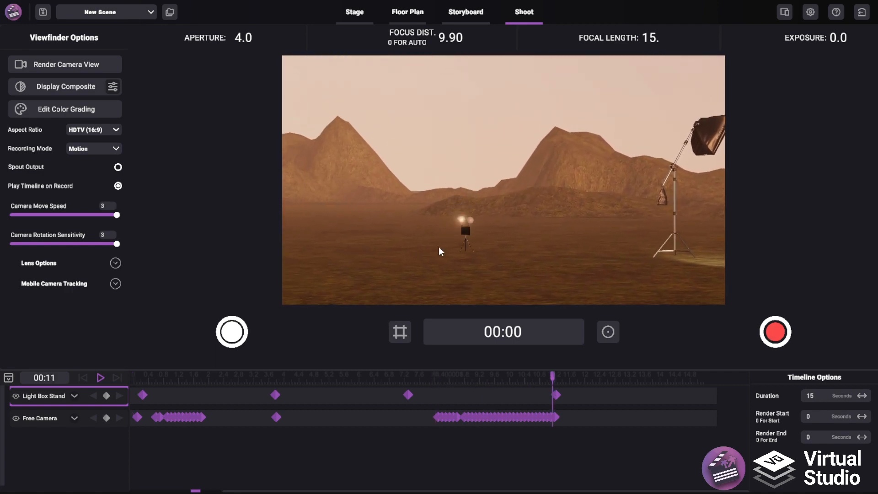
click(91, 147)
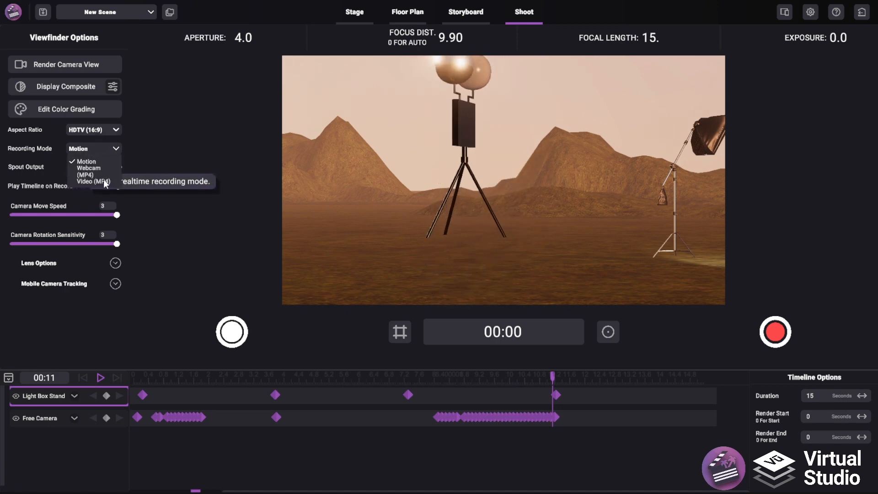
click(102, 181)
Record the timeline in real time from 00:00 and stop just after the last keyframes, at about 11 seconds
click(137, 375)
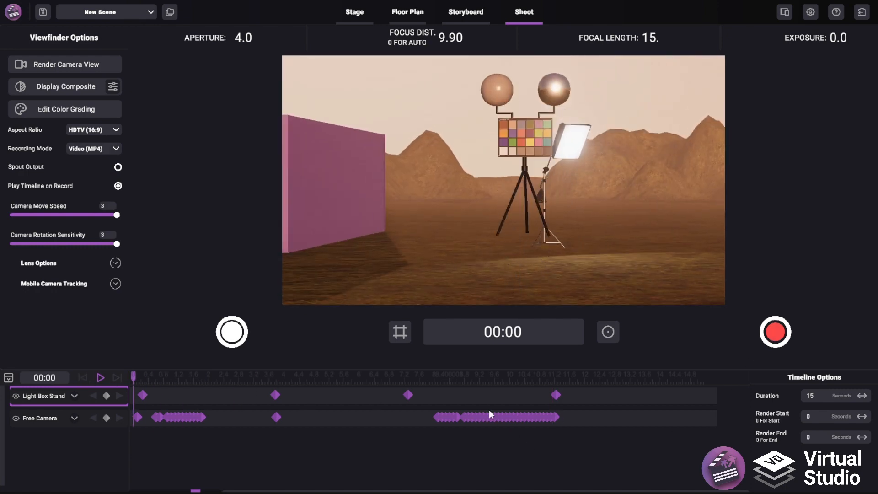
click(774, 331)
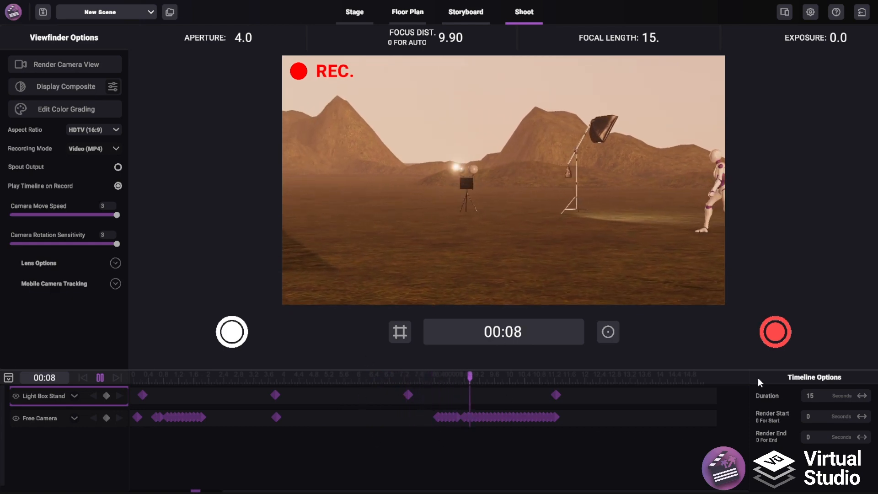
click(773, 336)
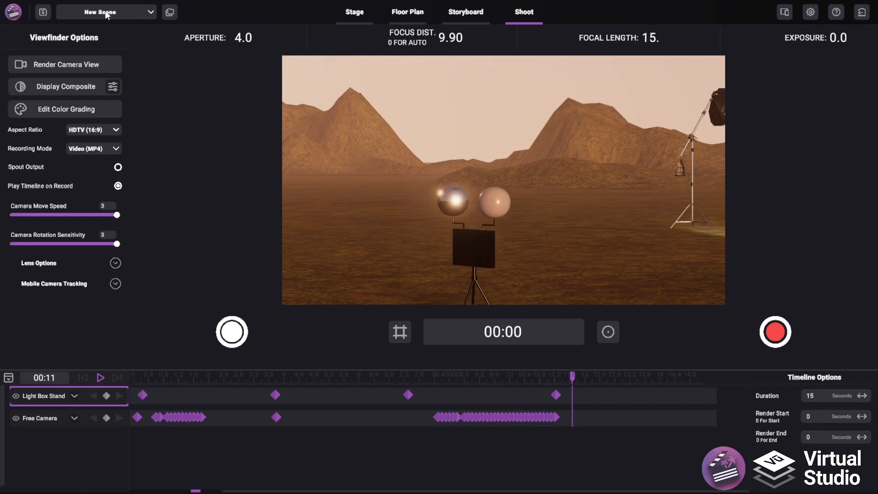
Open the project's VideoOutput folder and view the newest real-time capture in the media player
click(169, 11)
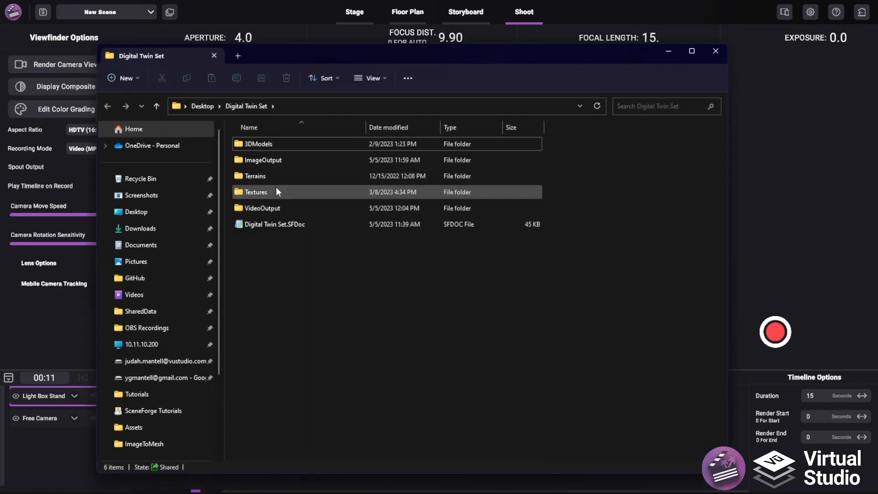
double_click(258, 207)
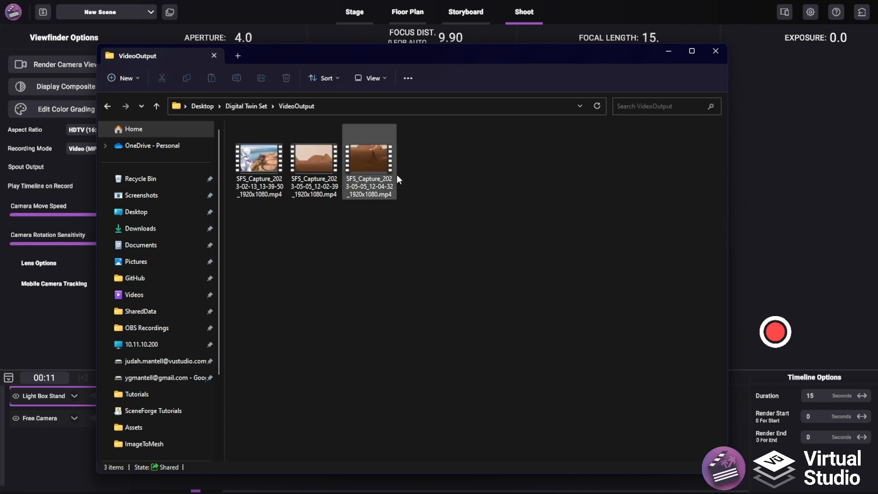
double_click(372, 186)
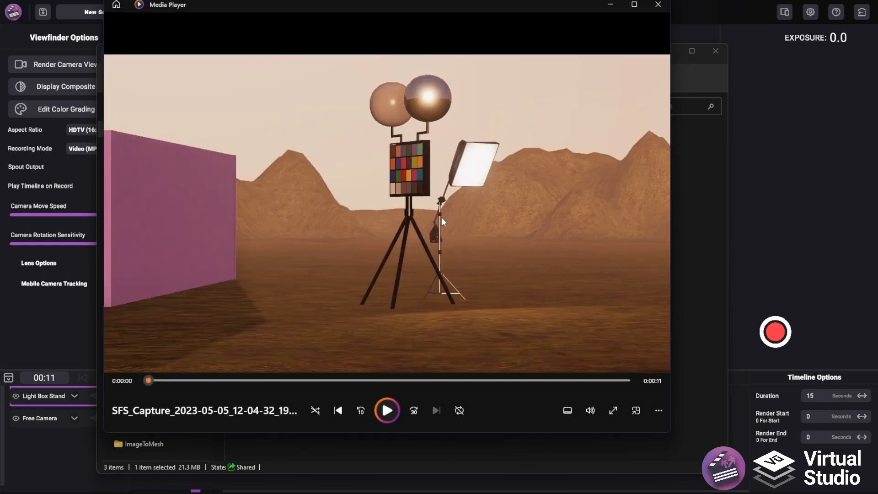
Leave the capture's player and folder, and examine the resolution choices in the camera view export settings without exporting
click(658, 4)
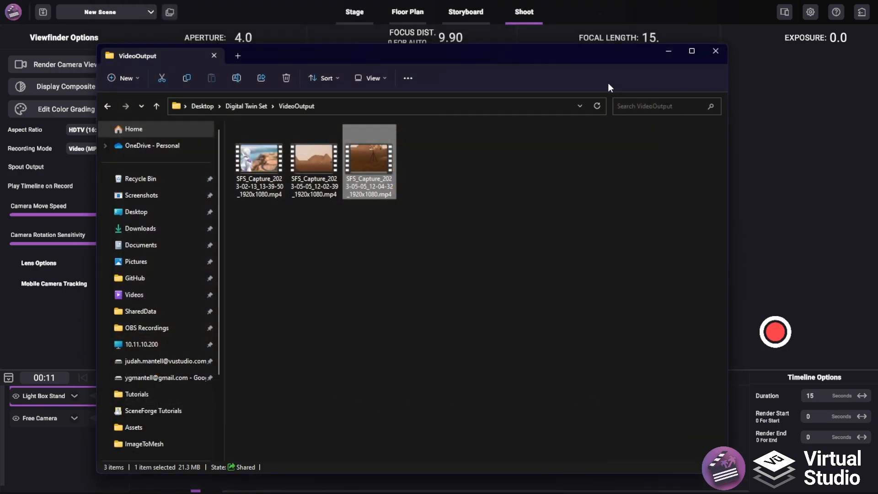
click(668, 54)
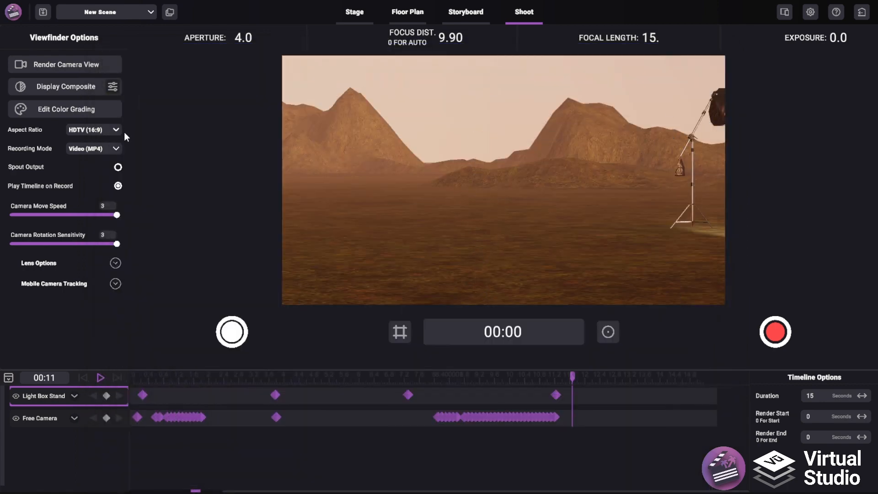
click(65, 67)
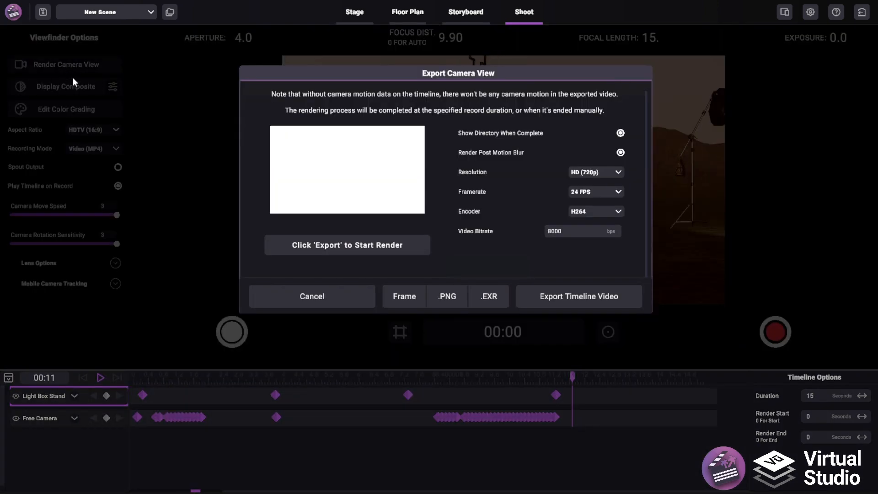
click(590, 172)
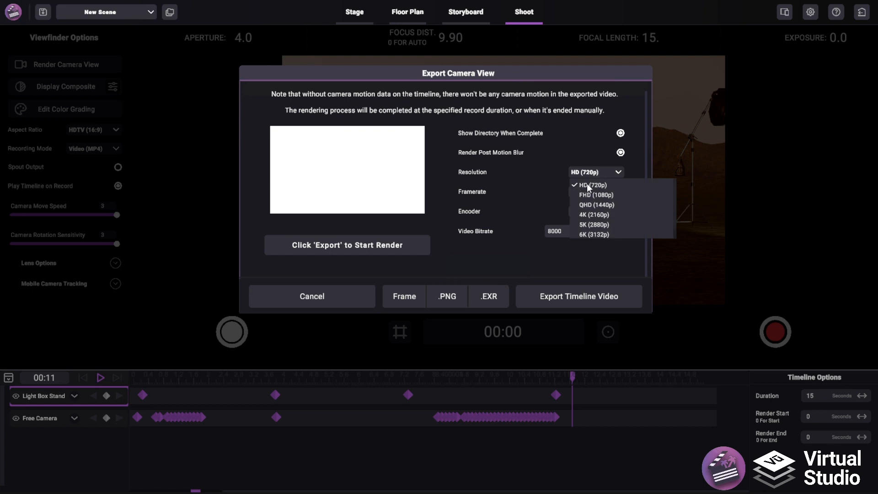
click(566, 171)
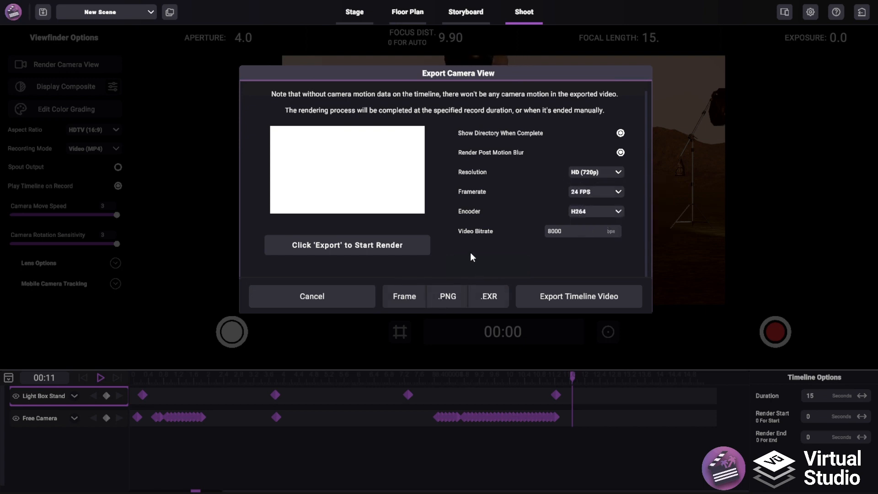
drag(512, 75, 201, 84)
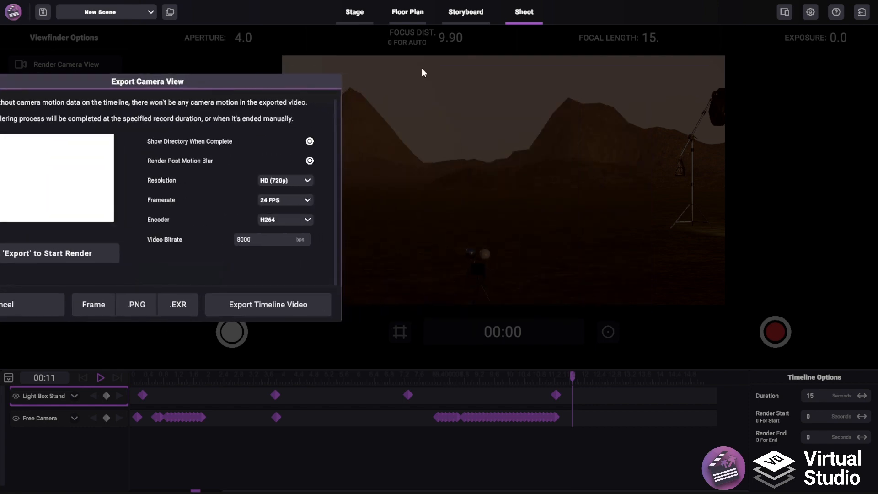
drag(276, 76, 614, 77)
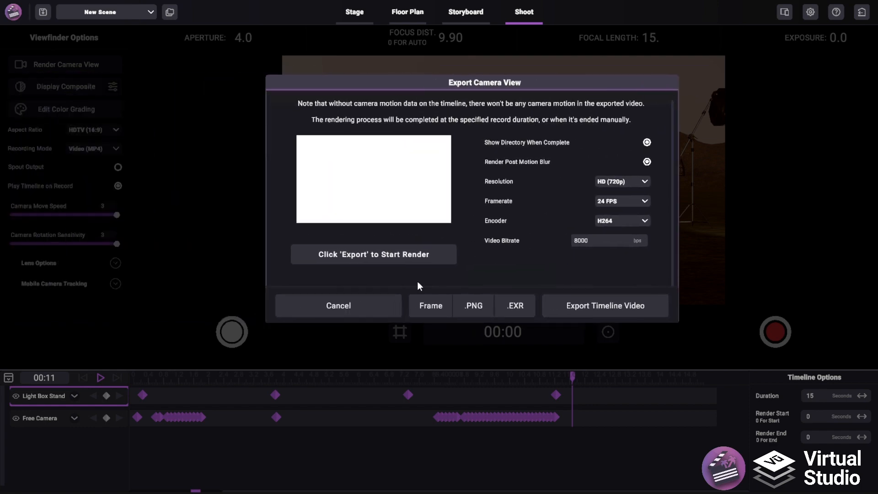
click(372, 306)
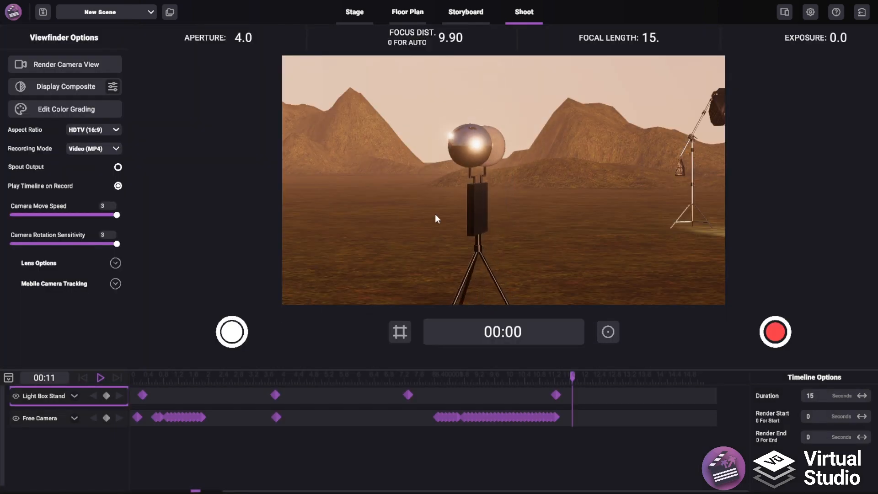
Move the camera back from the color chart stand and capture a still frame of the desert view
key(s)
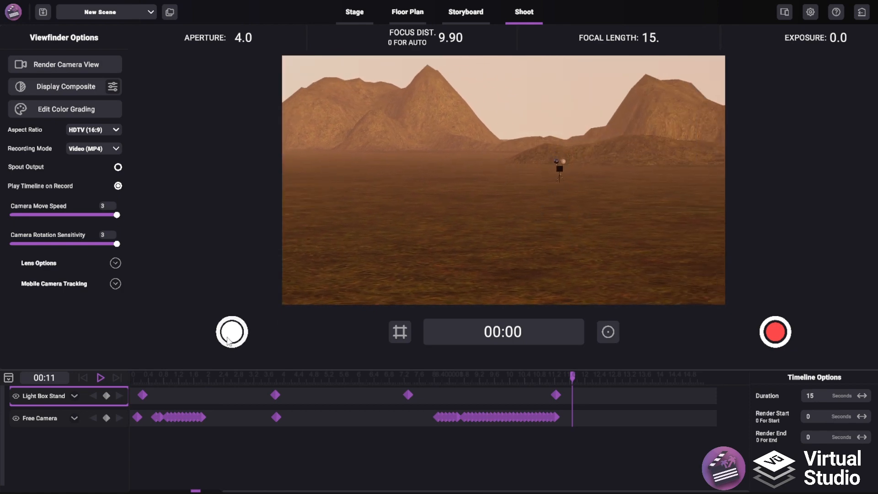
click(229, 338)
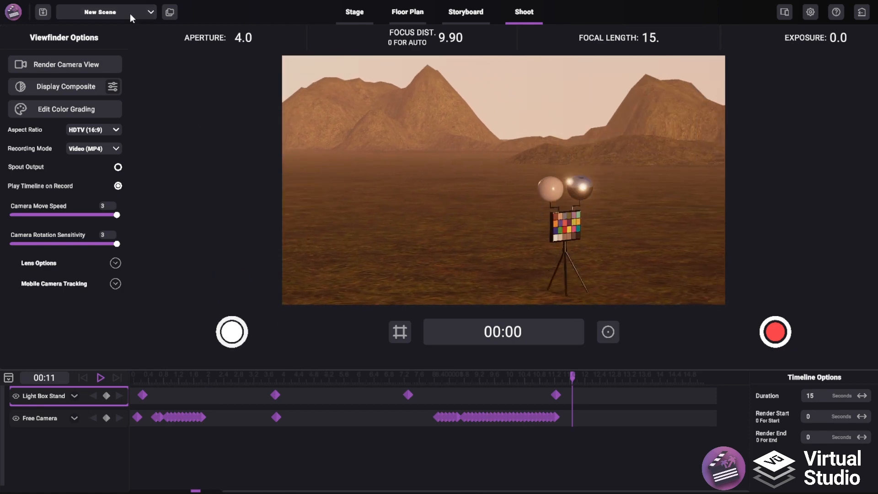
Check the captured stills in the project's ImageOutput folder, and return to the viewfinder
click(170, 12)
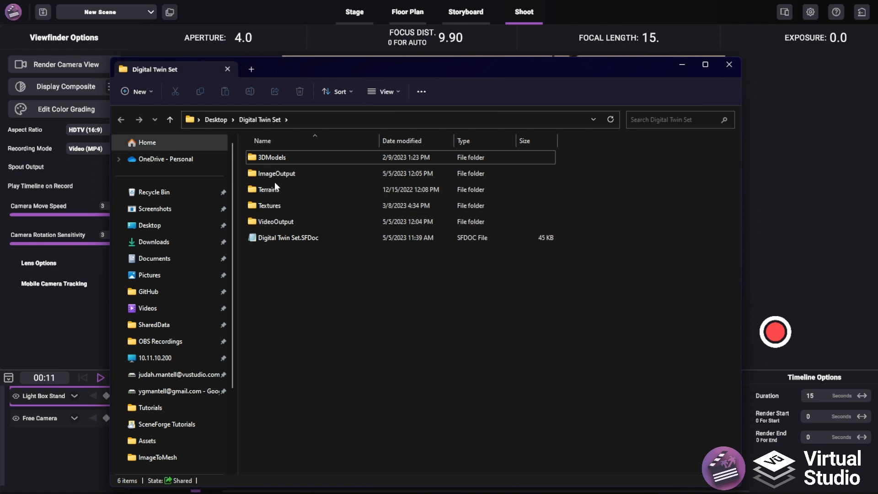
double_click(270, 175)
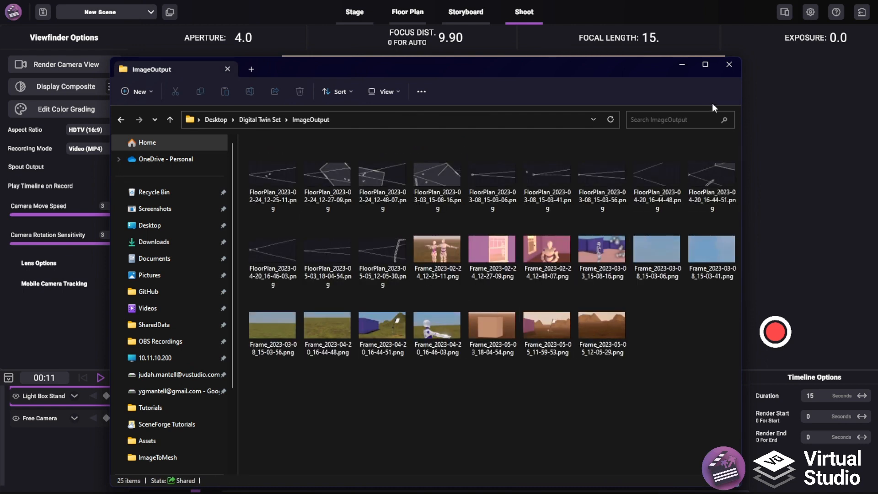
click(730, 67)
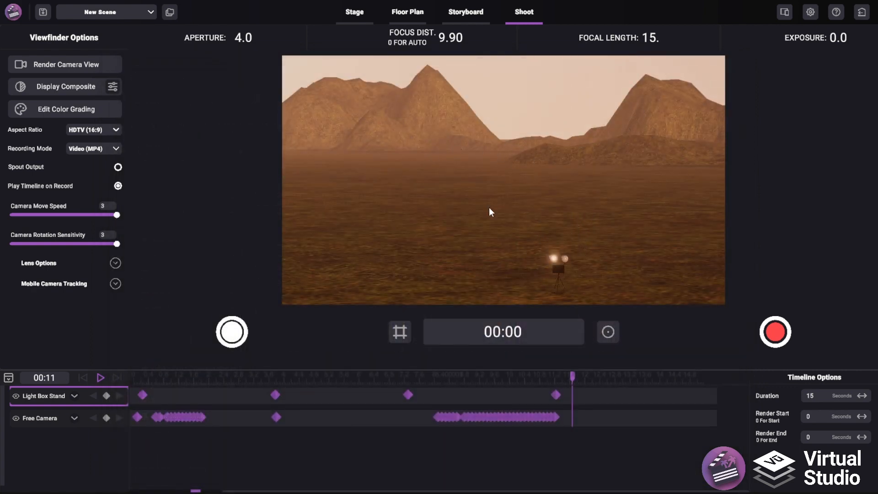
right_drag(489, 207, 504, 181)
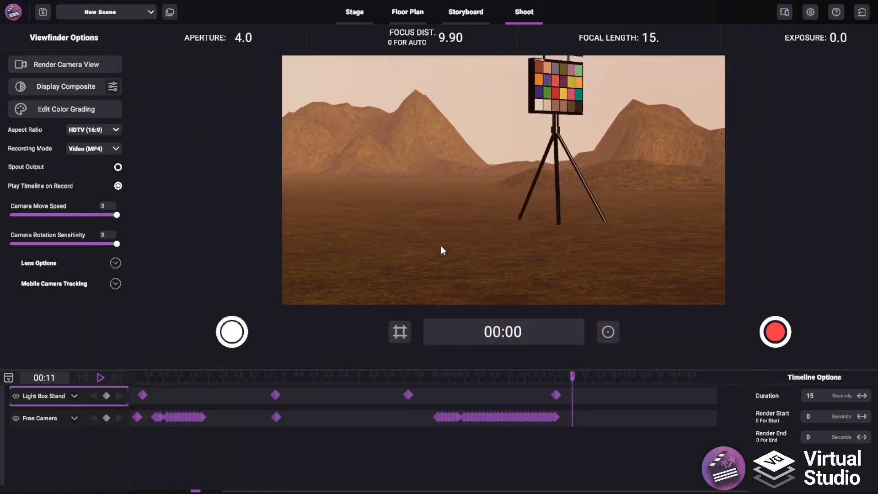
In the storyboard, add the new desert still as Shot 1-B and the robot frame as Shot 1-C
click(478, 13)
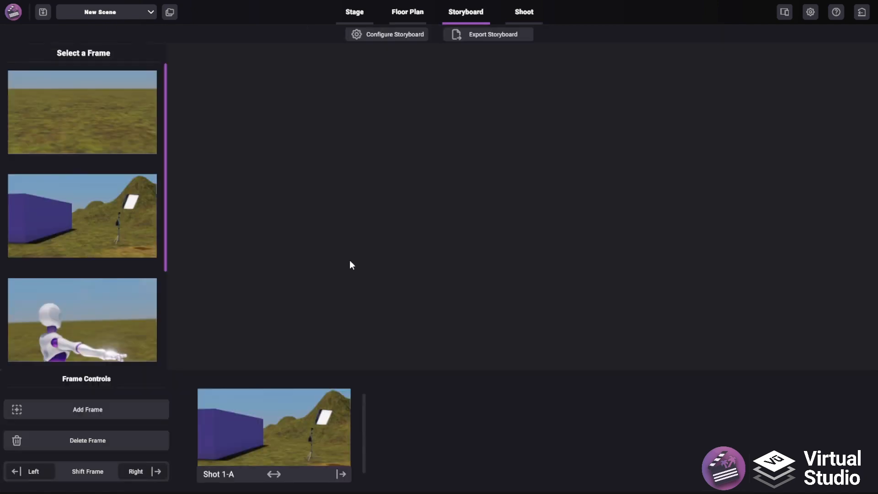
click(110, 415)
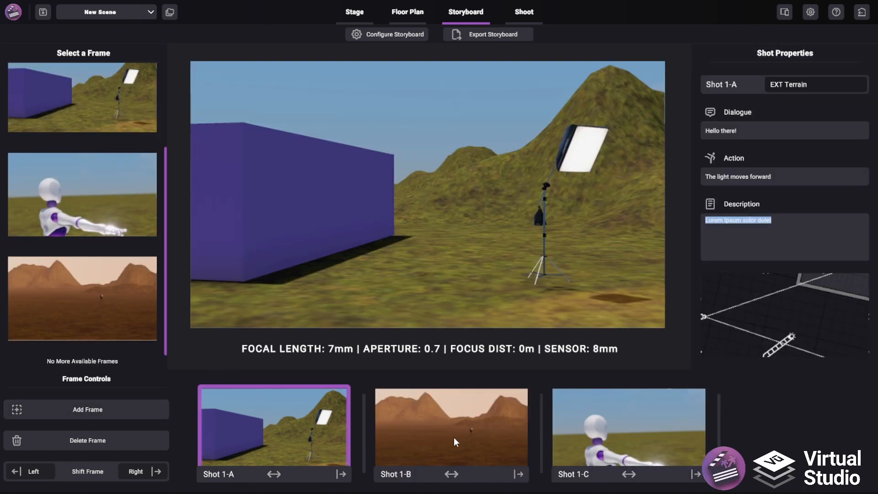
Review the images, lens data and shot properties of storyboard Shots 1-A, 1-B and 1-C
click(453, 438)
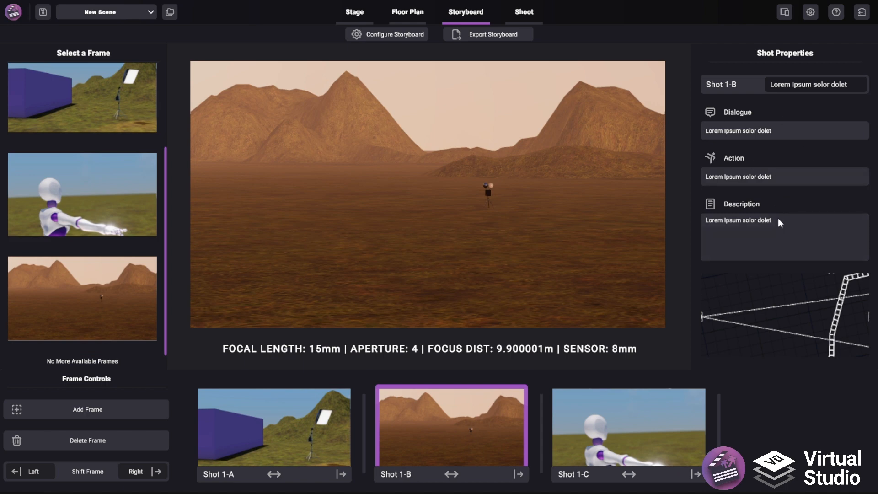
click(309, 428)
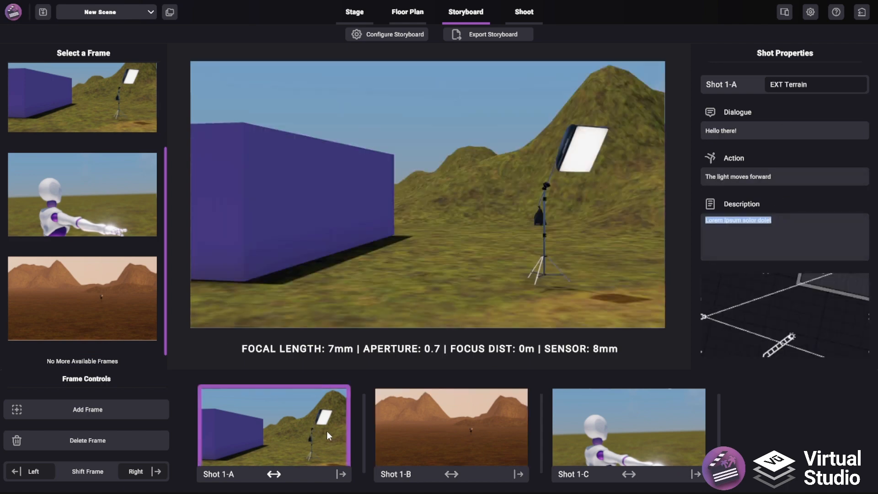
click(389, 427)
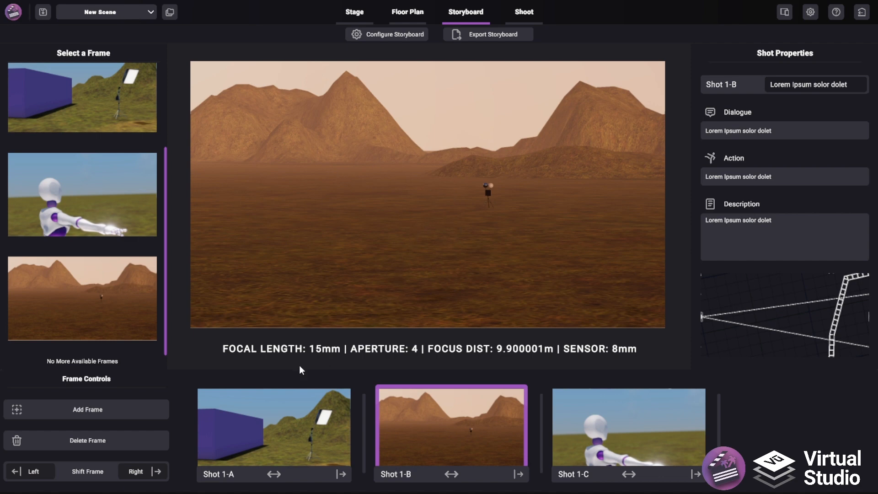
click(579, 435)
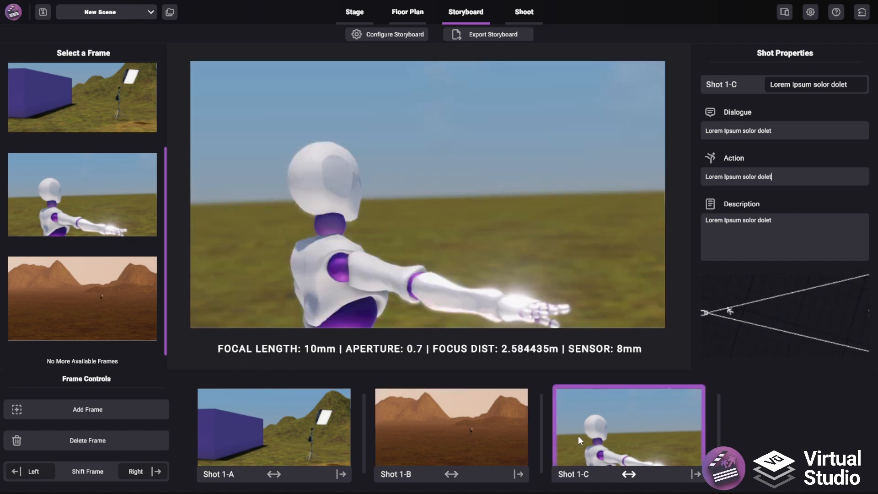
click(279, 430)
click(407, 440)
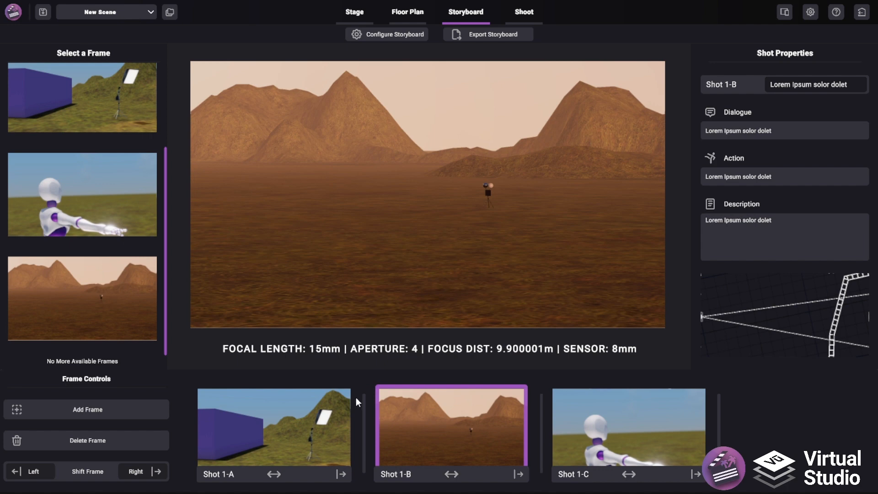
click(323, 426)
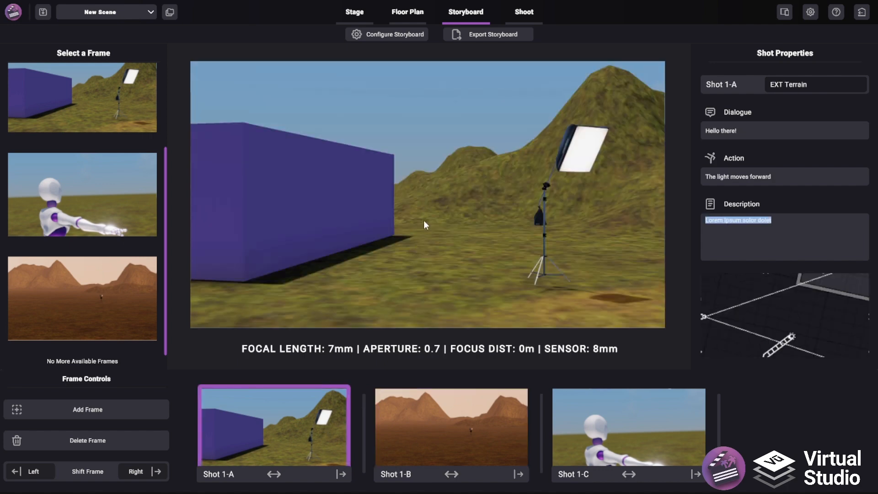
Open the storyboard export settings and include the focus distance, keeping the floor plan, focal length and sensor size displayed
click(482, 34)
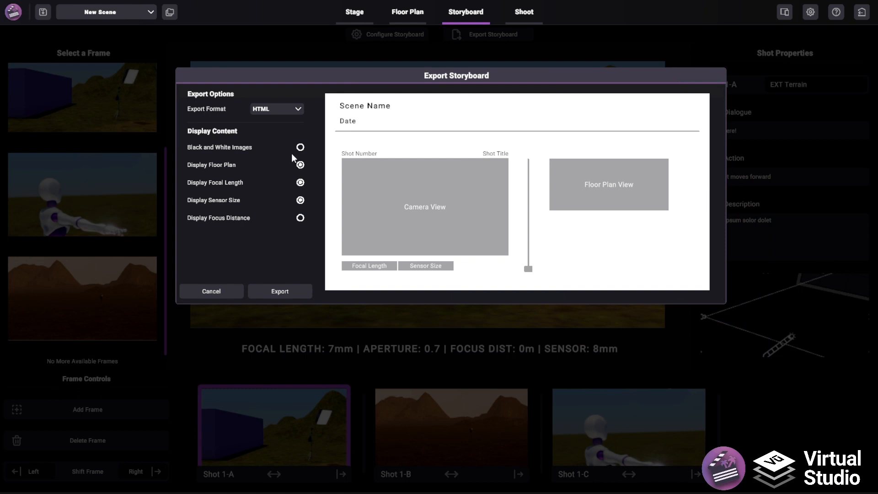
click(300, 201)
click(301, 201)
click(301, 218)
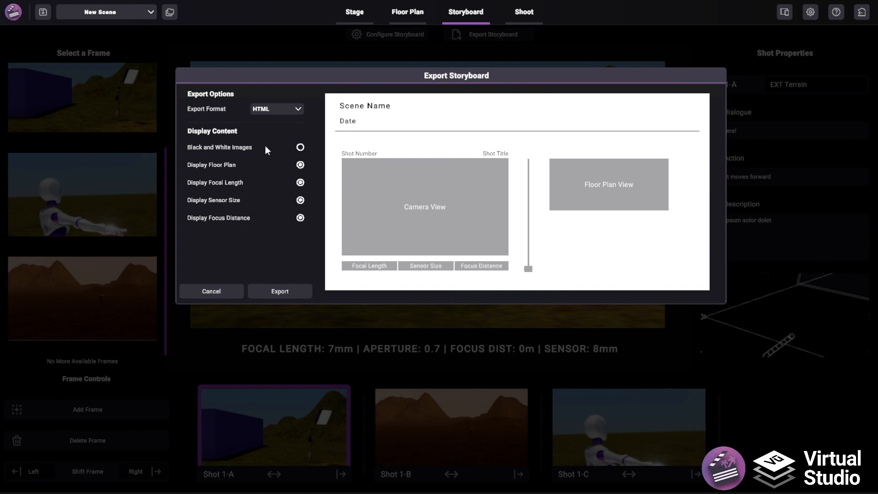
Export the storyboard in PDF format
click(280, 109)
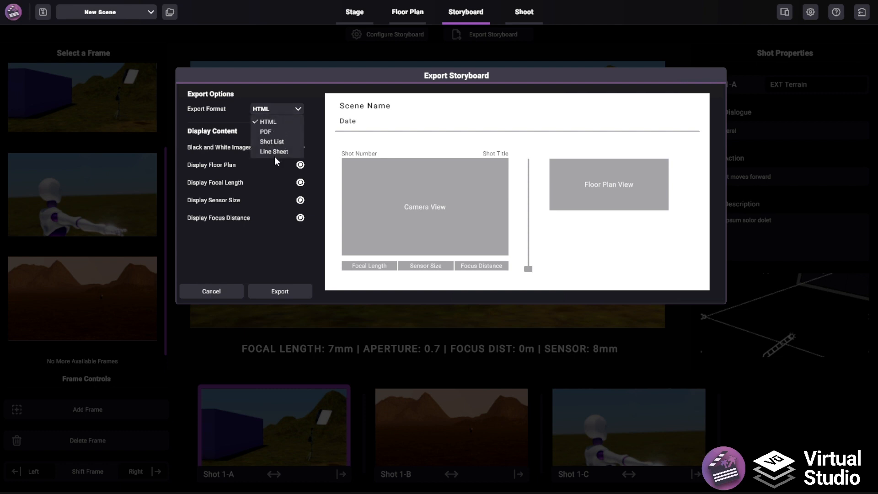
click(265, 131)
click(280, 293)
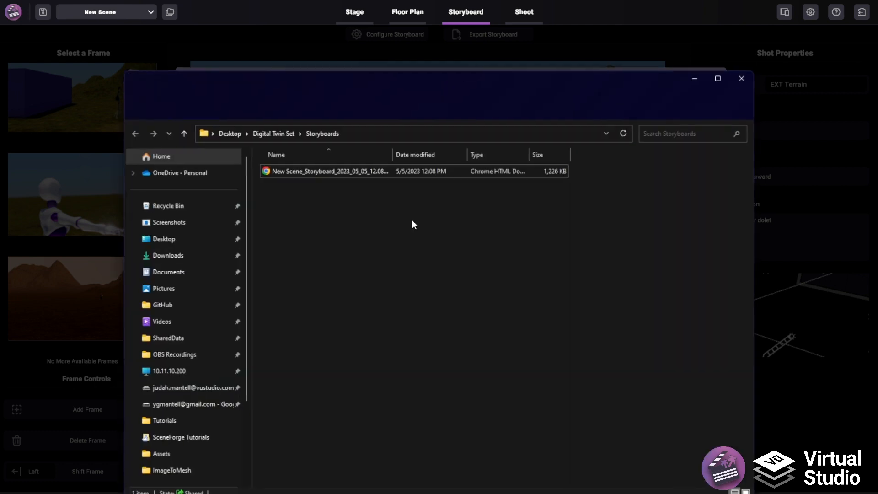
Open the exported New Scene_Storyboard_2023_05_05_12.08.17 file from the Storyboards folder and look through its pages
drag(373, 85, 389, 69)
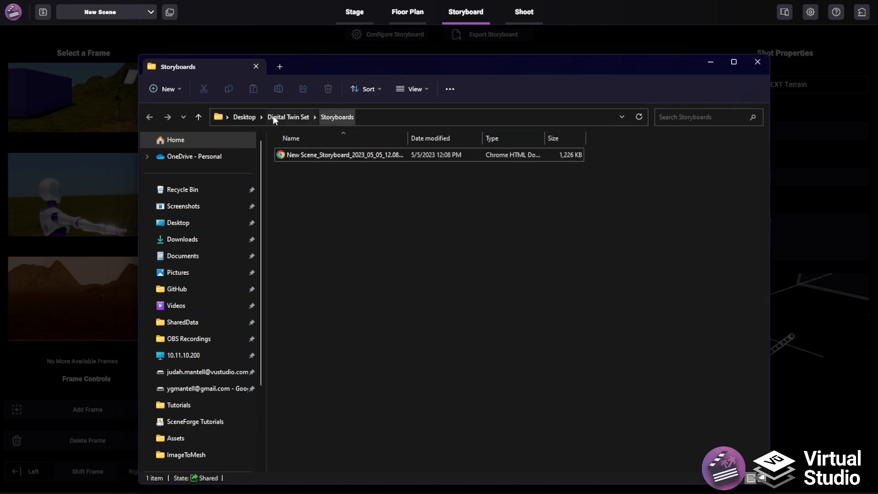
double_click(320, 156)
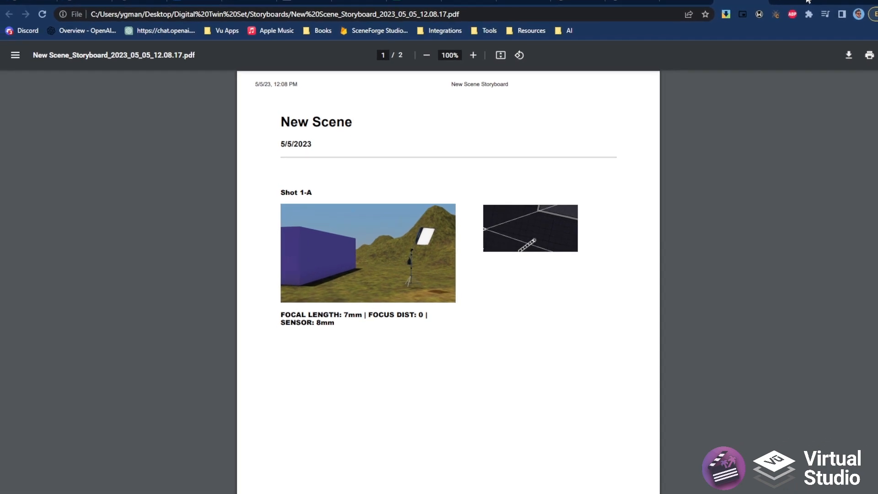
scroll(577, 262, down, 10)
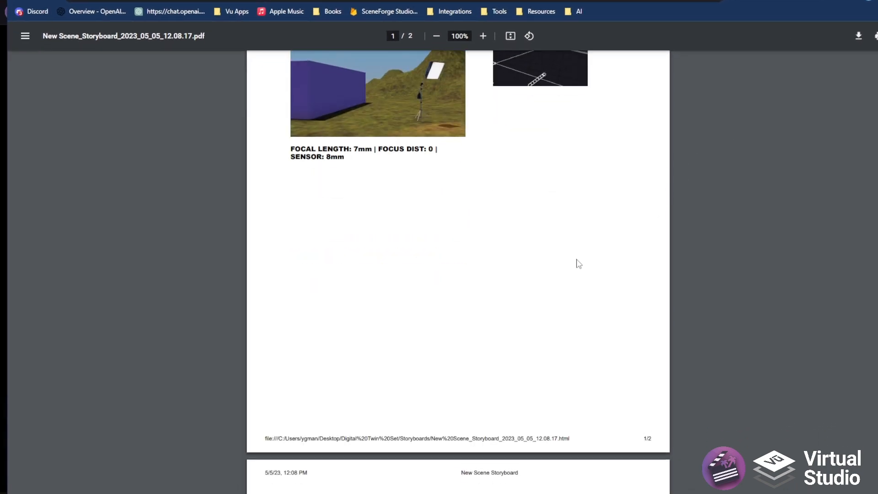
scroll(582, 259, up, 10)
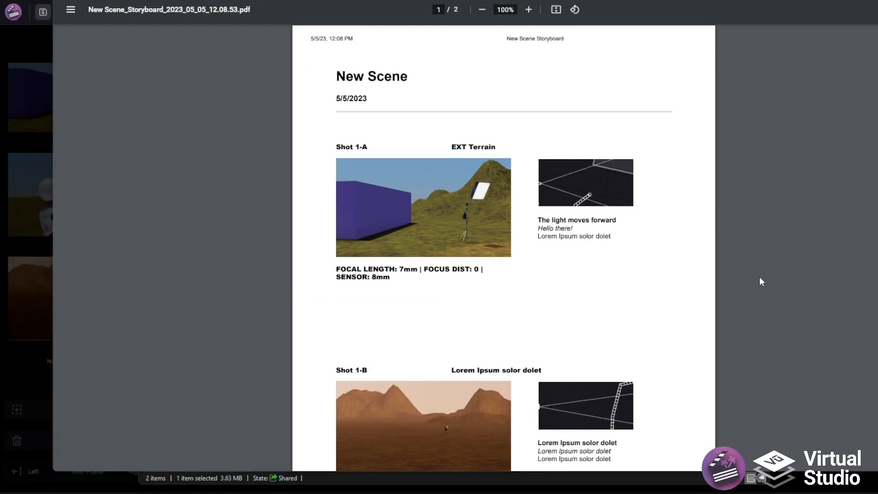
Examine the shot images, floor plans and descriptions in New Scene_Storyboard_2023_05_05_12.08.53.pdf, and close the document
scroll(489, 240, down, 5)
scroll(484, 236, up, 4)
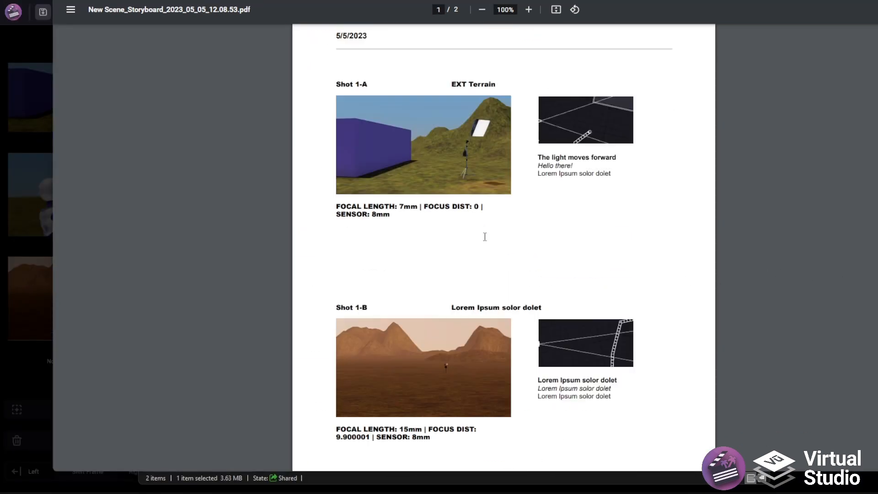
scroll(489, 226, down, 4)
scroll(496, 203, up, 2)
scroll(494, 204, down, 10)
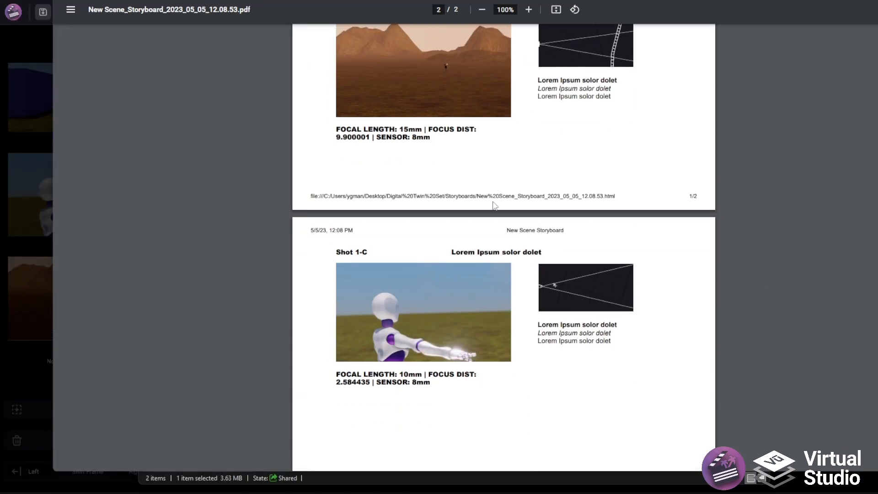
scroll(495, 202, up, 10)
scroll(497, 204, up, 4)
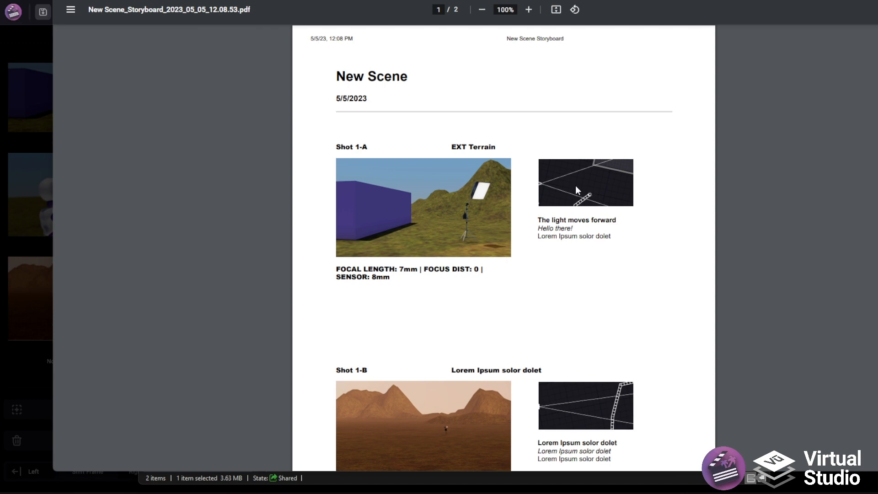
scroll(426, 354, down, 8)
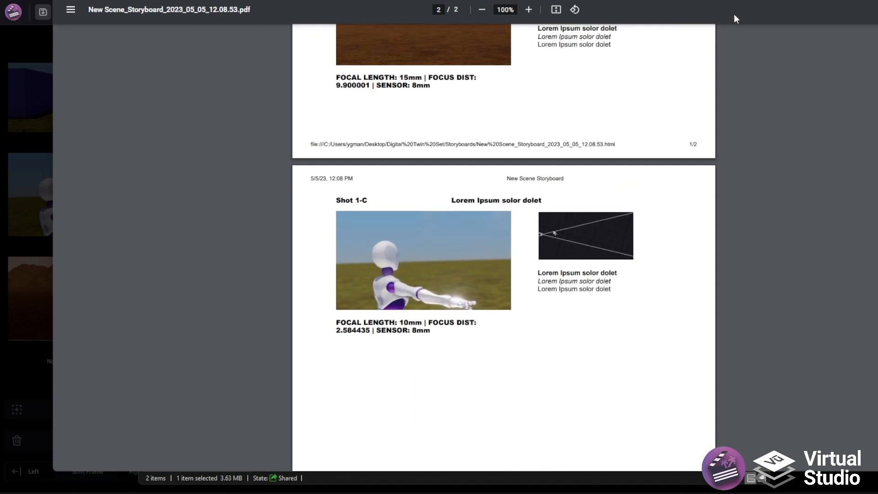
click(869, 1)
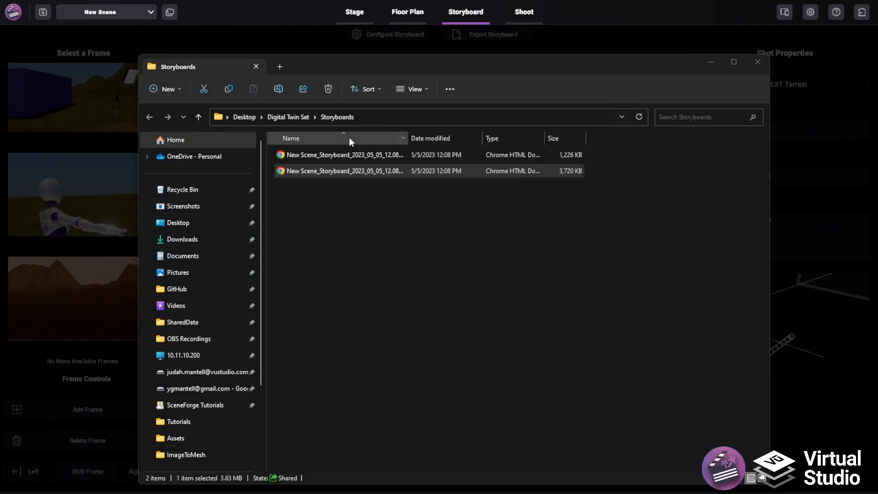
Change the storyboard export format to Shot List and export it
click(361, 49)
click(293, 108)
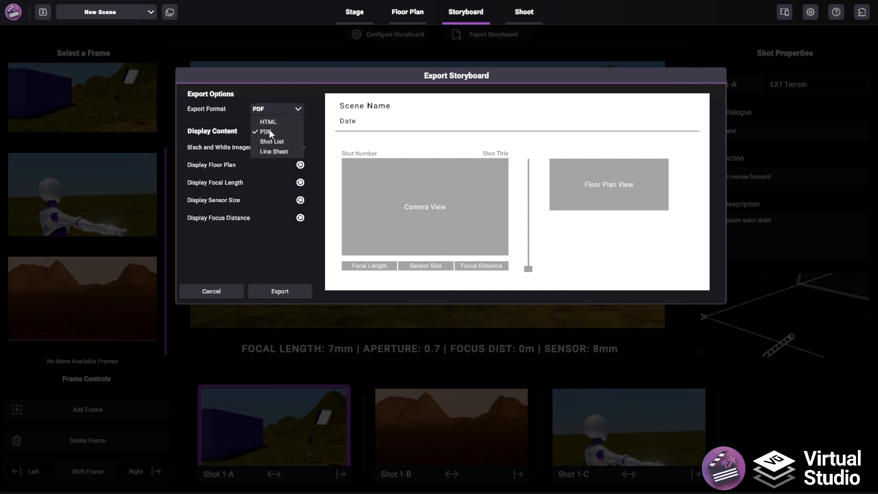
click(266, 141)
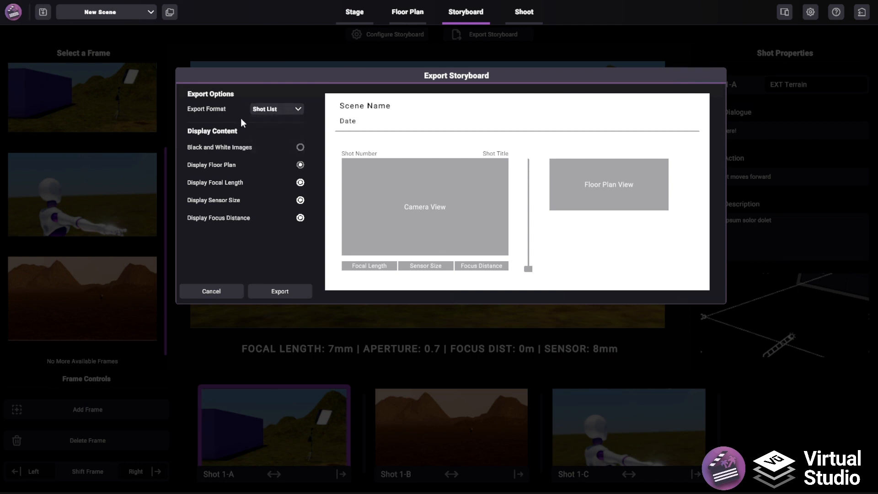
click(275, 292)
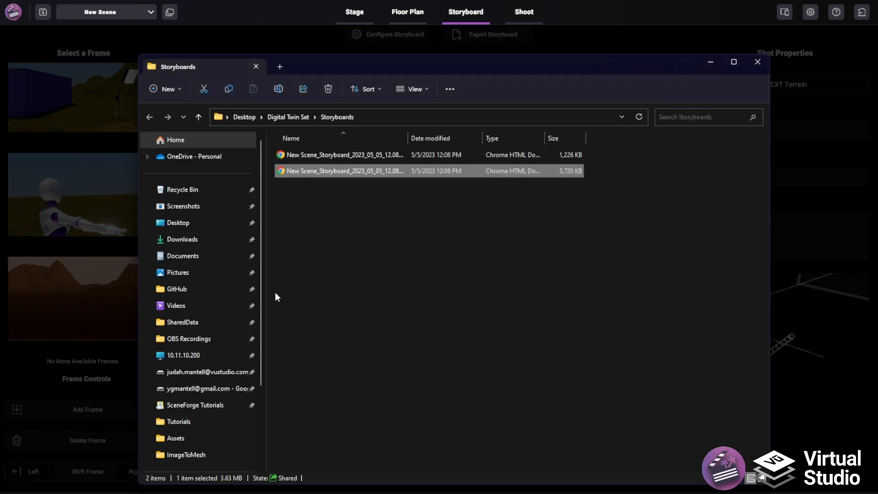
Preview the New Scene_ShotList_2023_05_05_12.09.30.csv file in the Storyboards folder, read through all its columns, and put the preview and folder away
click(328, 158)
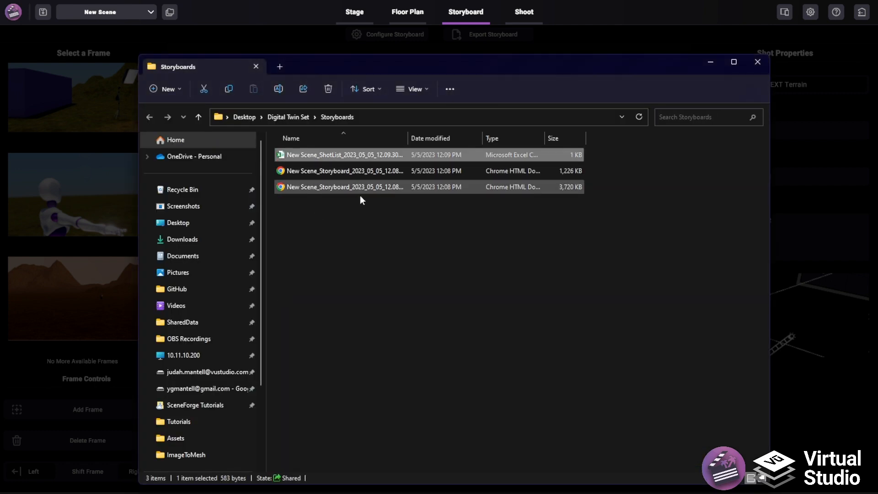
key(ctrl+space)
drag(364, 80, 359, 79)
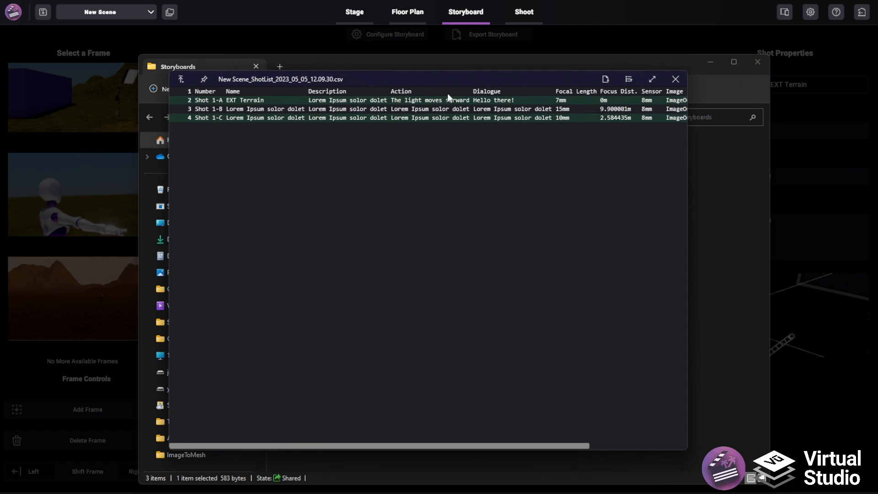
drag(535, 446, 668, 429)
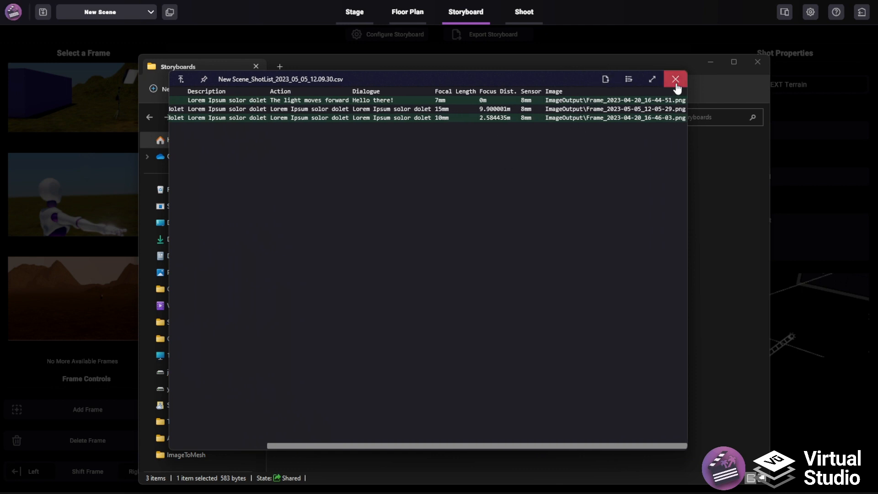
click(676, 80)
click(709, 62)
Change the storyboard export format to Line Sheet and export it
click(284, 109)
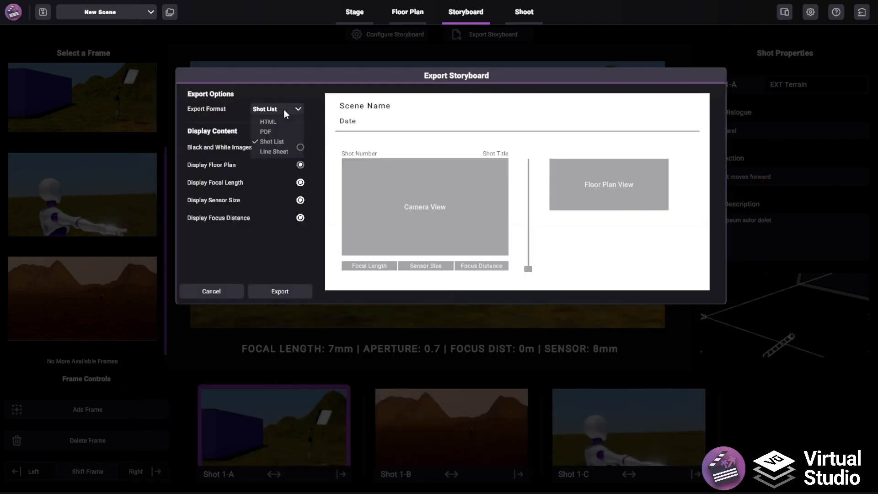
click(269, 151)
click(280, 291)
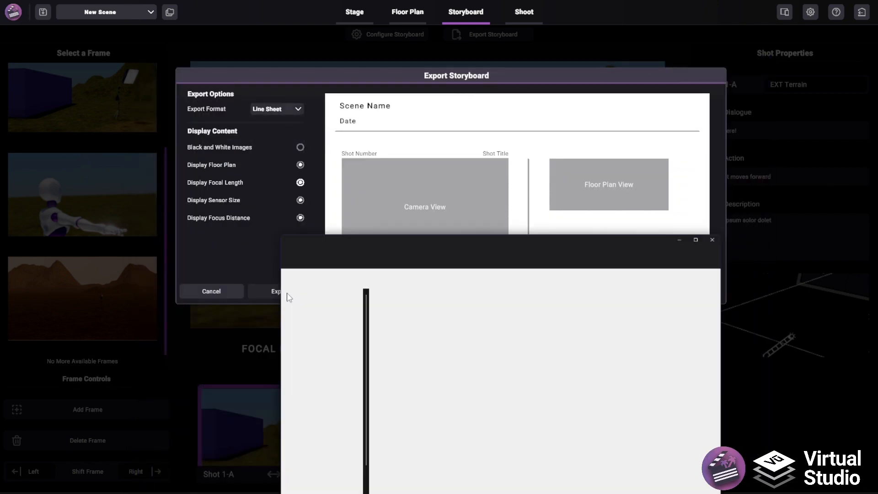
Preview New Scene_LineSheet_2023_05_05_12.09.49.csv to read its shots, items, quantities and prices, and put the preview and folder away
click(353, 158)
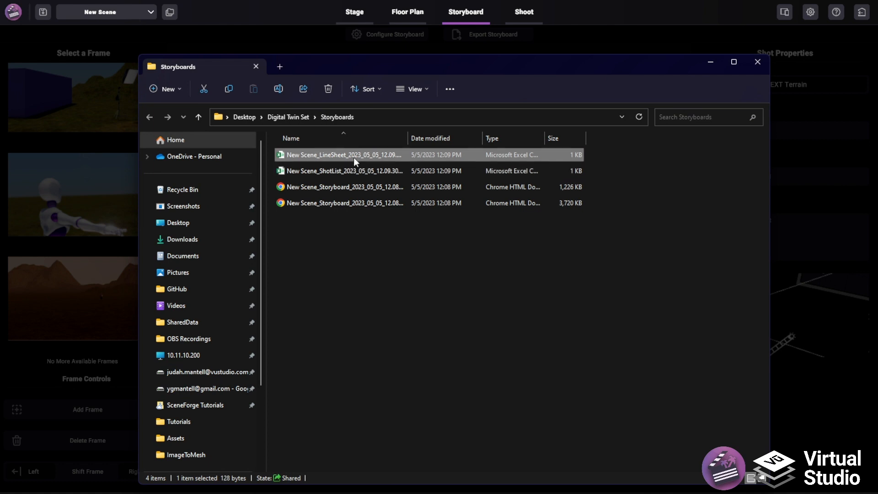
key(space)
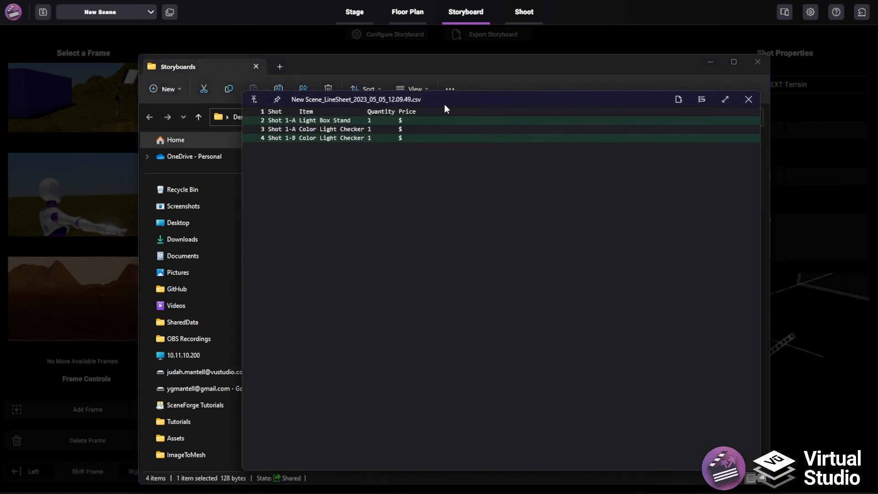
click(749, 100)
click(709, 62)
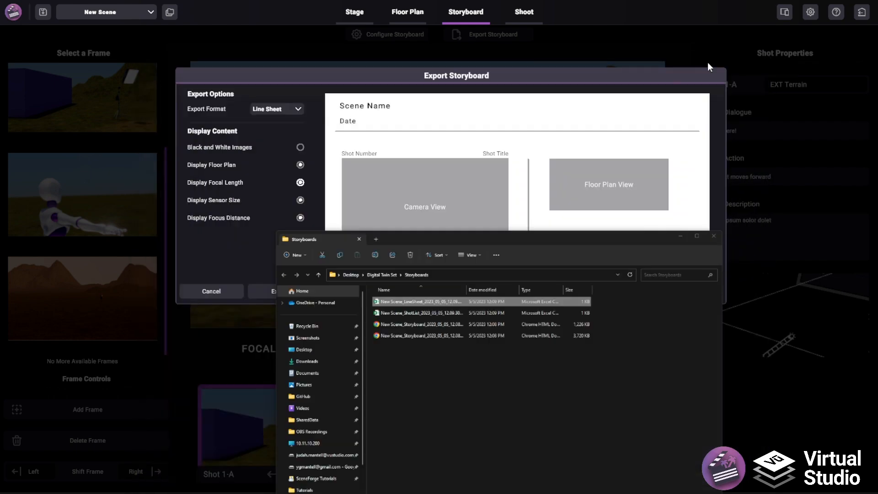
Leave the storyboard export settings and return to the Stage workspace
click(213, 290)
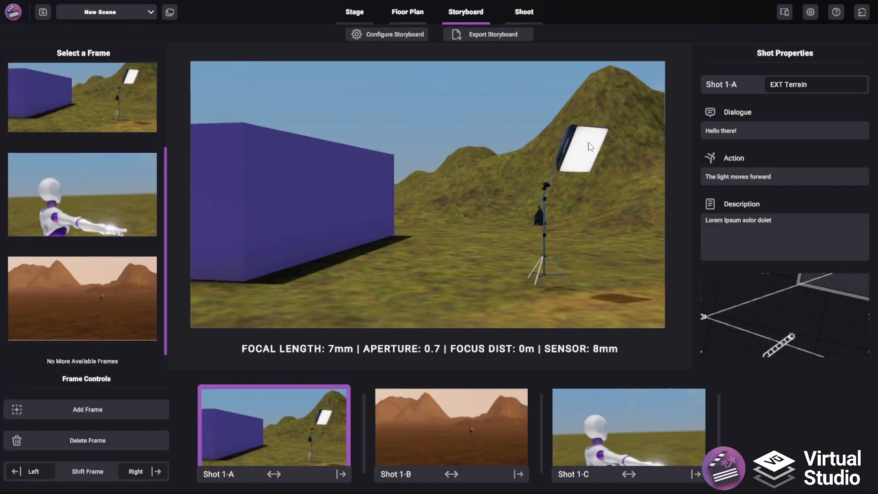
click(353, 13)
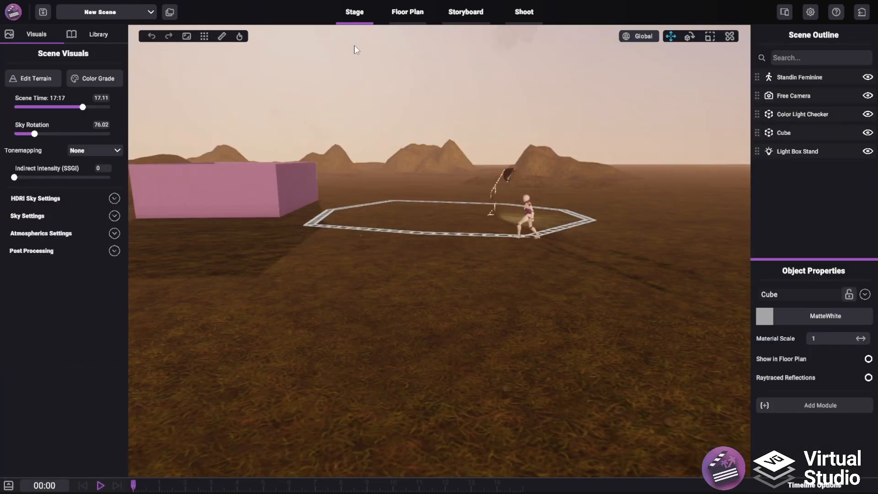
right_drag(304, 180, 119, 190)
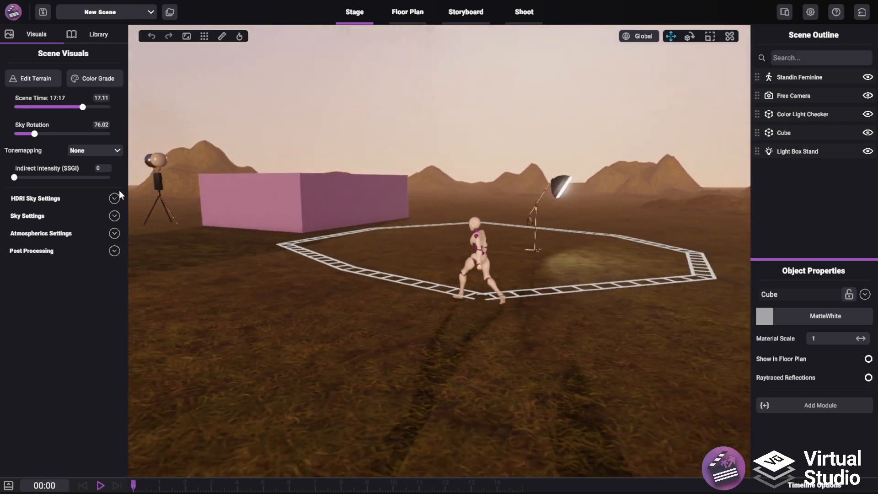
Deselect the cube and open the Export Scene settings from the content library
click(100, 34)
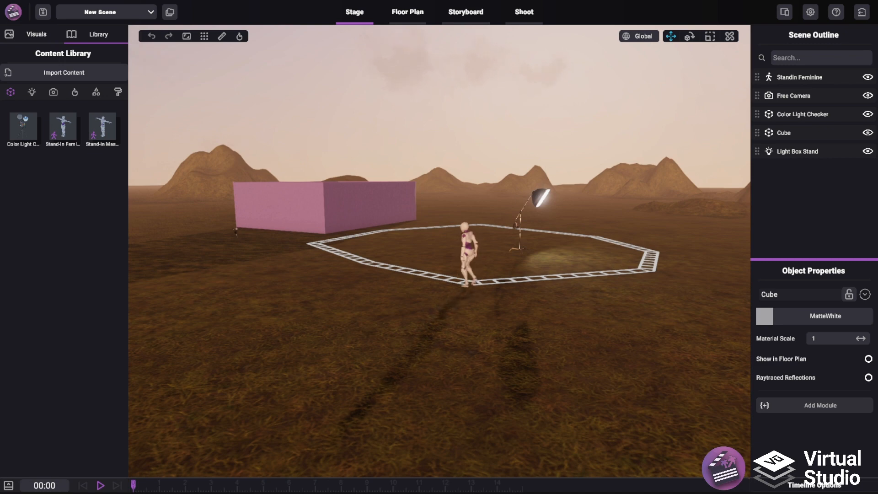
click(162, 54)
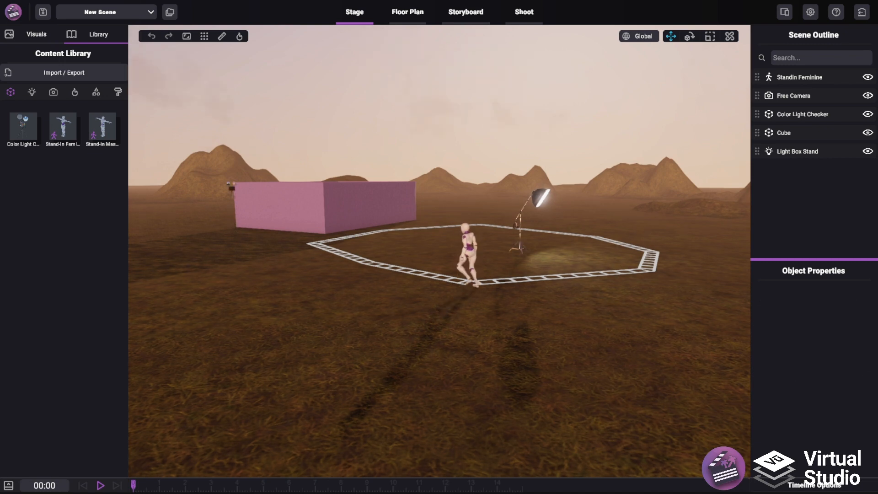
click(70, 75)
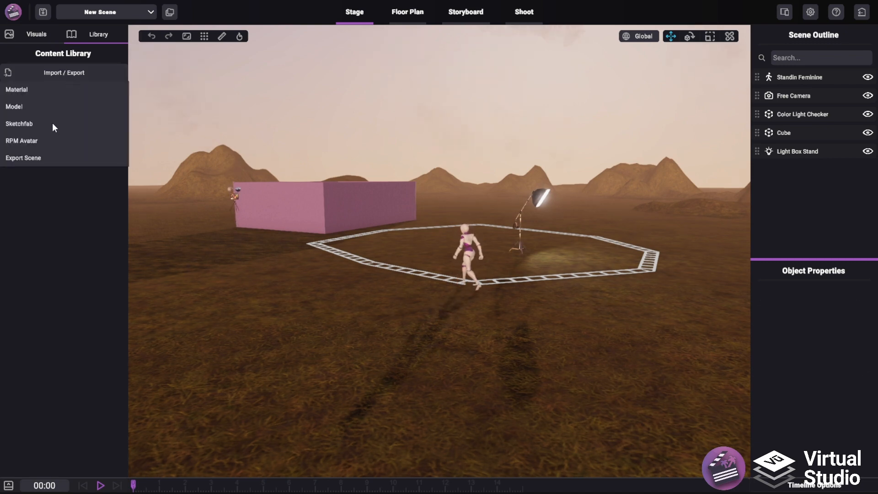
click(33, 156)
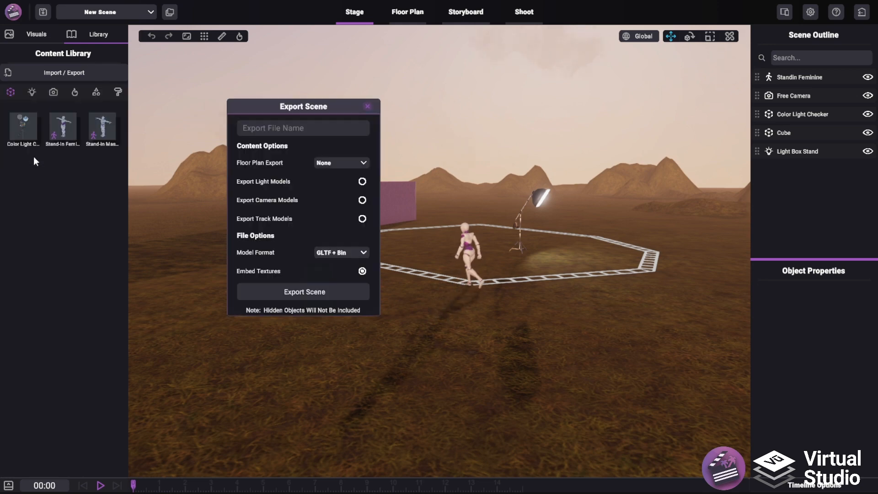
Name the scene export file "Scene 1" and move the export settings aside
drag(281, 108, 320, 130)
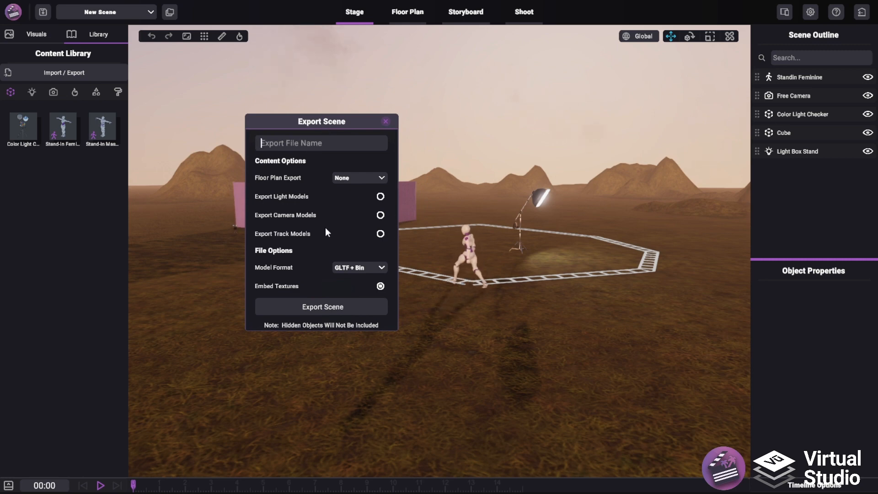
text(Scene 1)
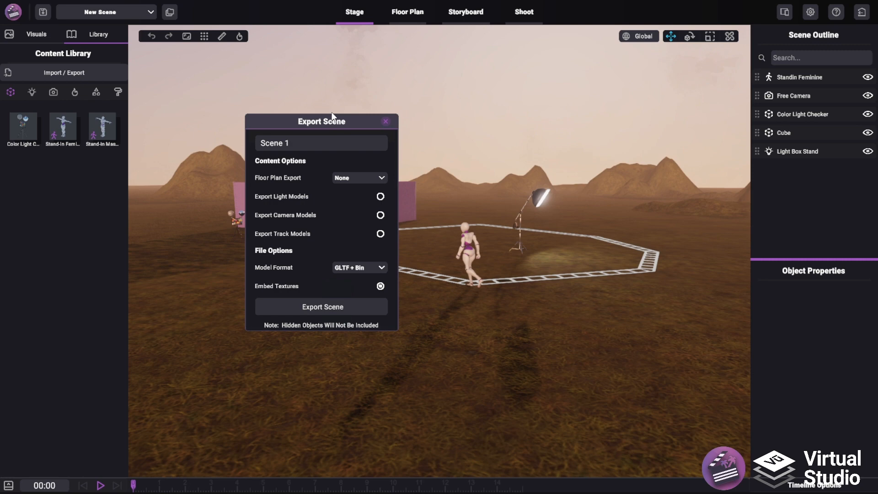
drag(333, 116, 463, 113)
click(425, 134)
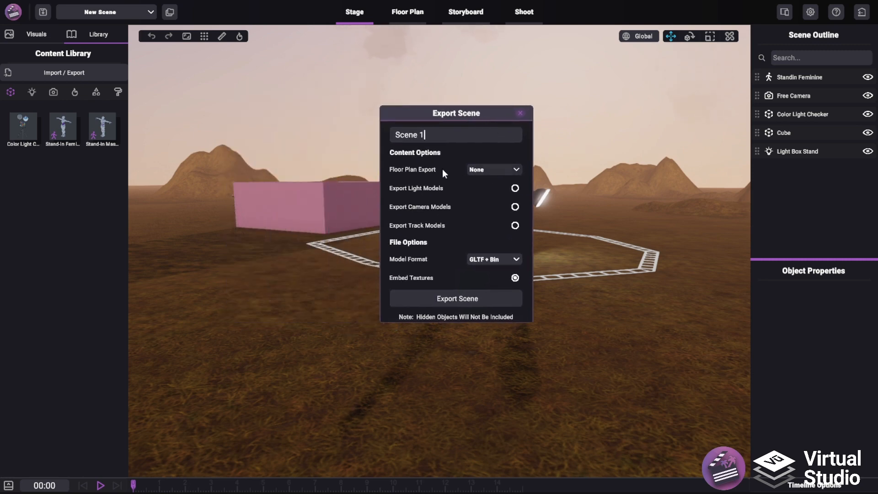
Set the Floor Plan Export option to Include
click(482, 169)
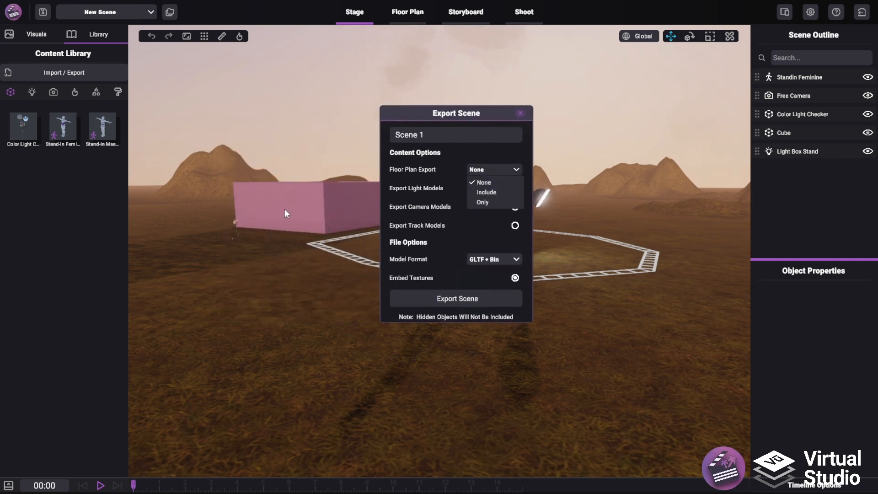
click(451, 143)
middle_drag(332, 139, 287, 268)
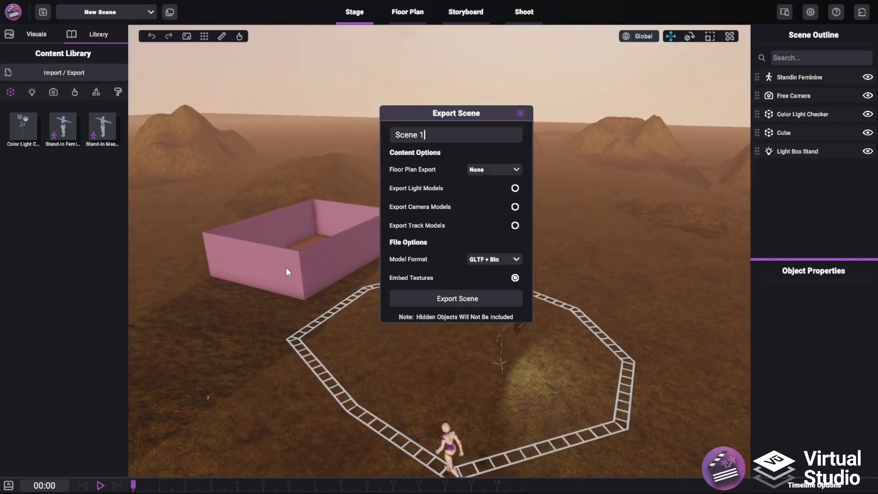
click(485, 169)
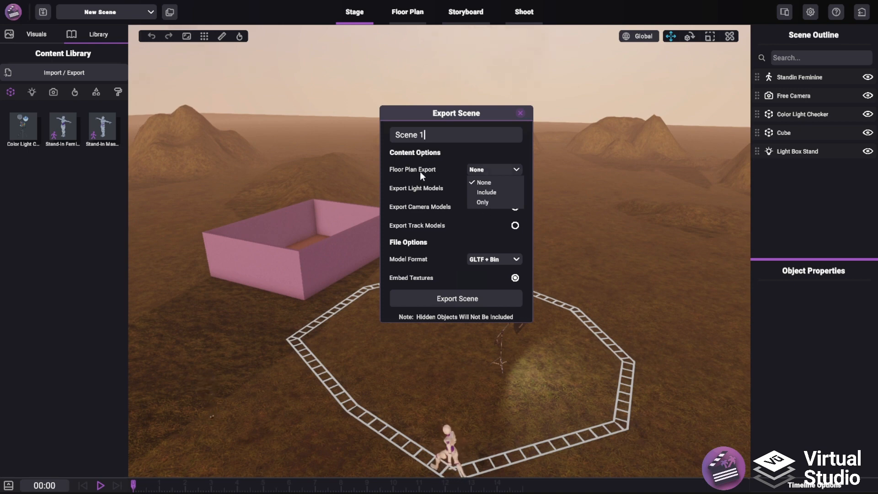
click(486, 192)
Select the light box stand to show its full properties, and include light models in the scene export
right_drag(290, 256, 451, 218)
key(w)
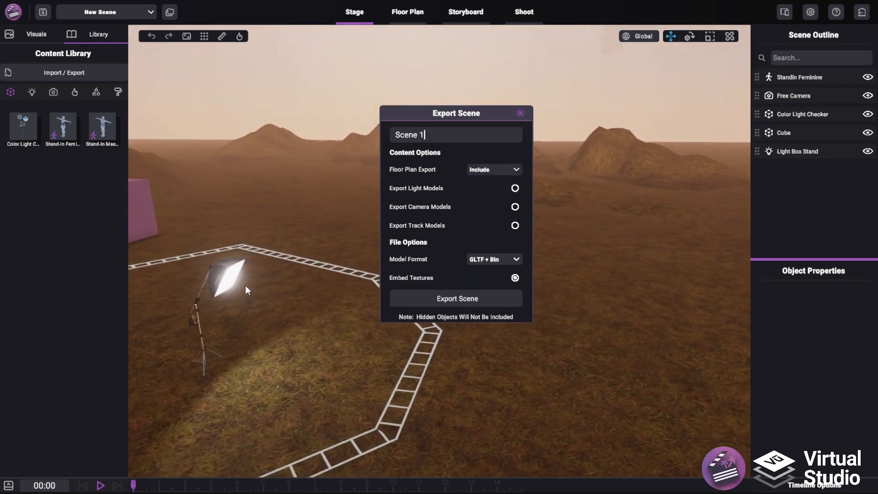
click(245, 286)
right_drag(294, 246, 208, 159)
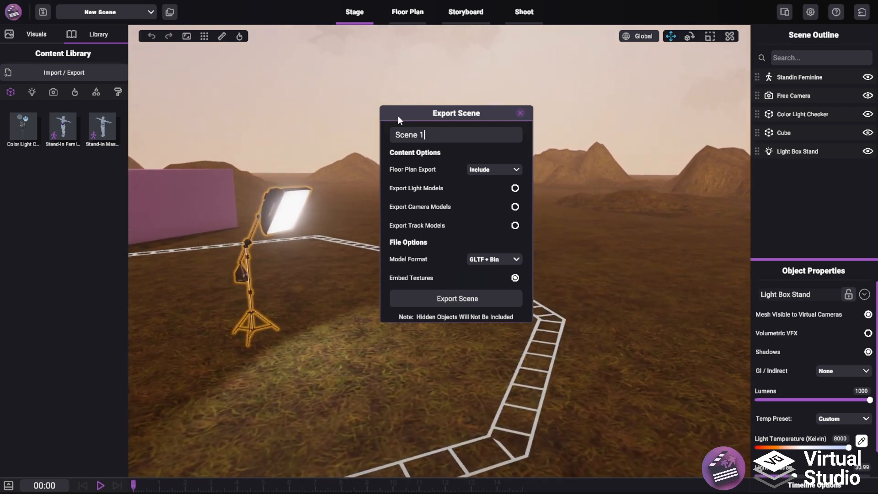
drag(423, 114, 488, 118)
right_drag(354, 148, 278, 160)
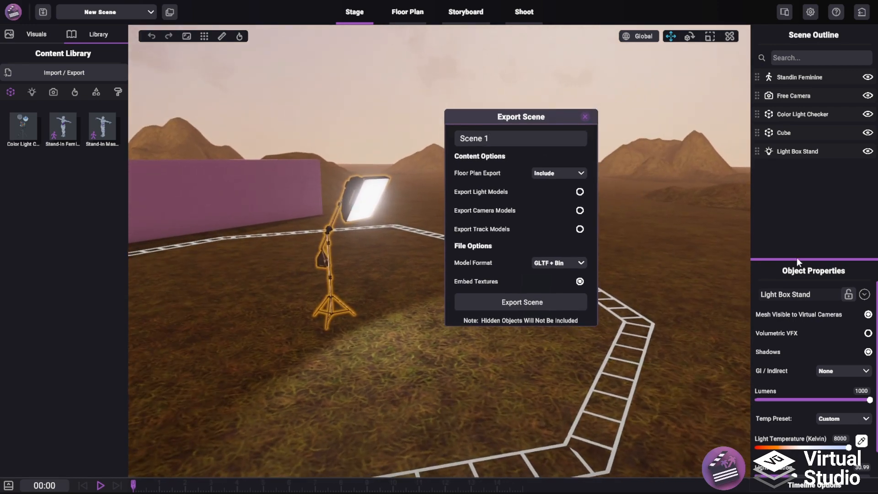
drag(797, 257, 796, 166)
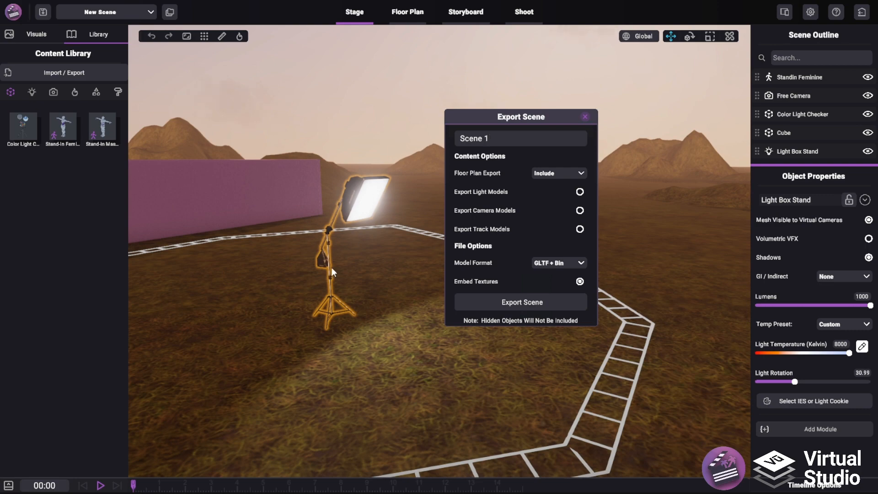
click(579, 190)
Include camera models in the scene export
right_drag(343, 246, 178, 257)
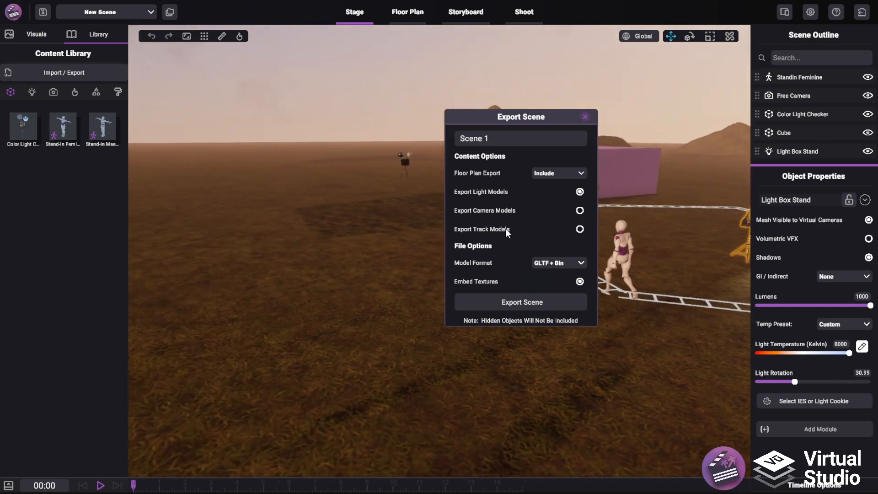
click(579, 210)
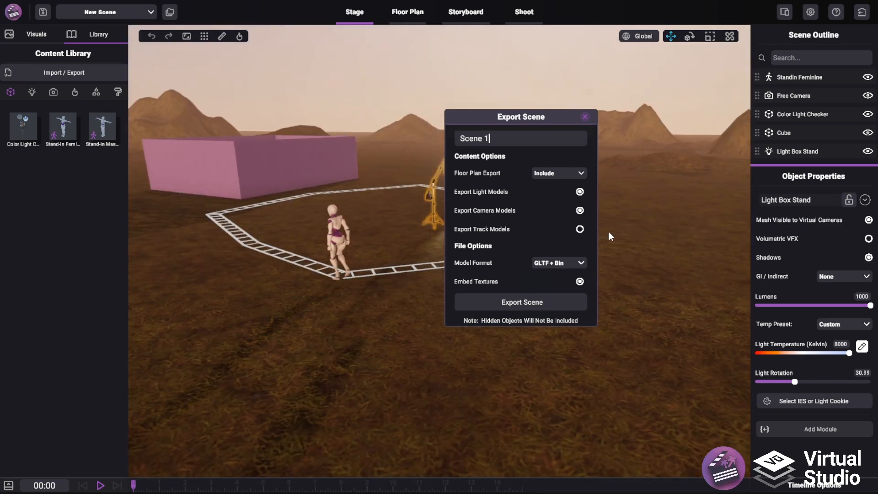
right_drag(366, 266, 371, 352)
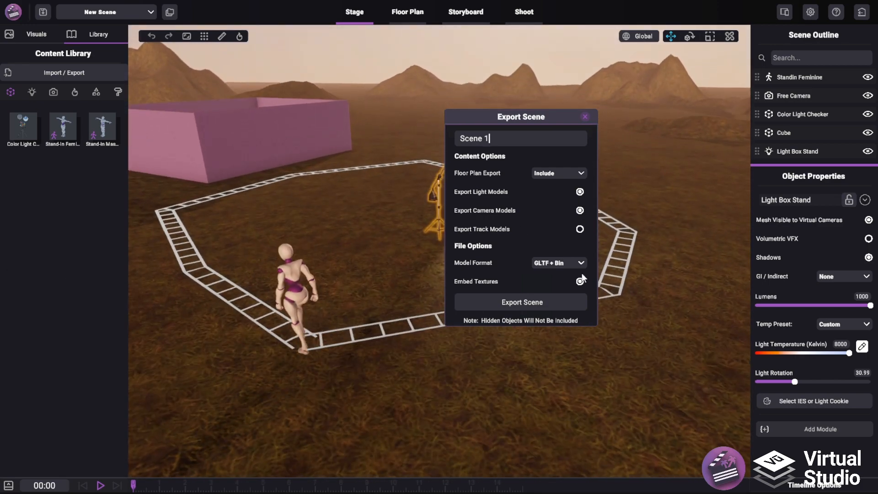
Set the model format to GLB and export the scene
click(555, 262)
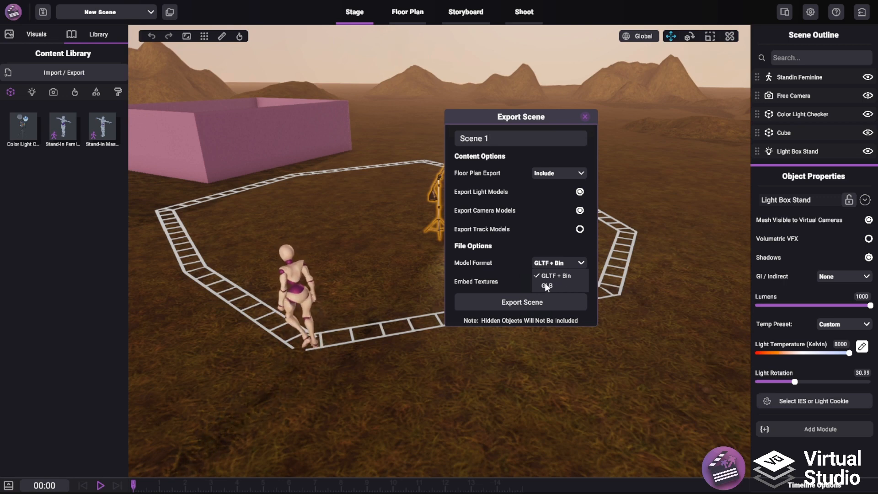
click(545, 283)
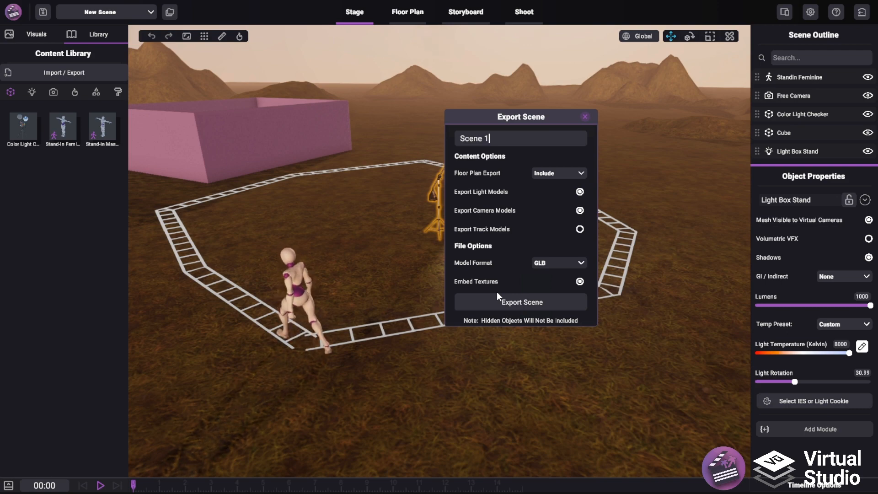
click(492, 302)
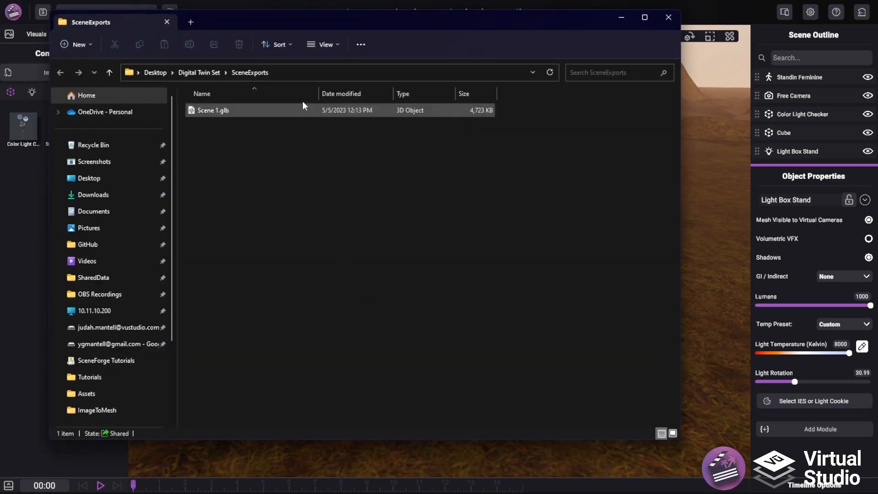
Open the exported Scene 1.glb in 3D Viewer and examine the room, cube and camera models from several angles
drag(306, 17, 392, 42)
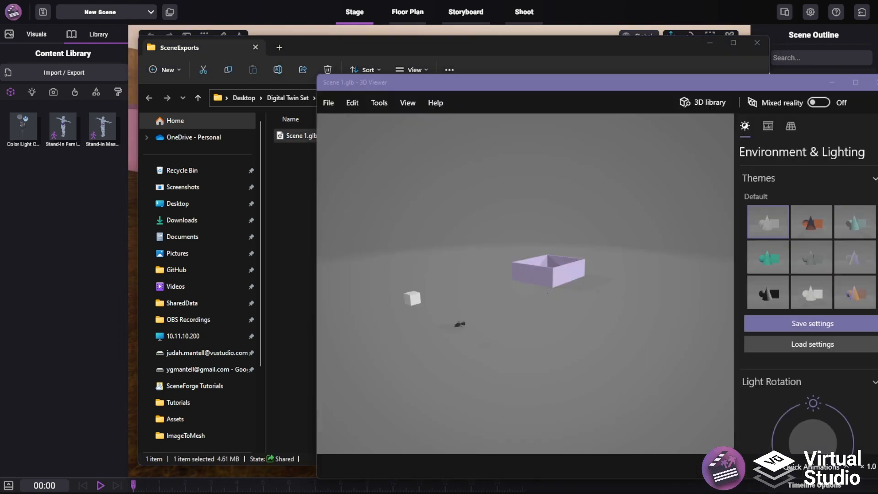
drag(730, 82, 619, 63)
drag(531, 177, 475, 239)
scroll(474, 243, up, 5)
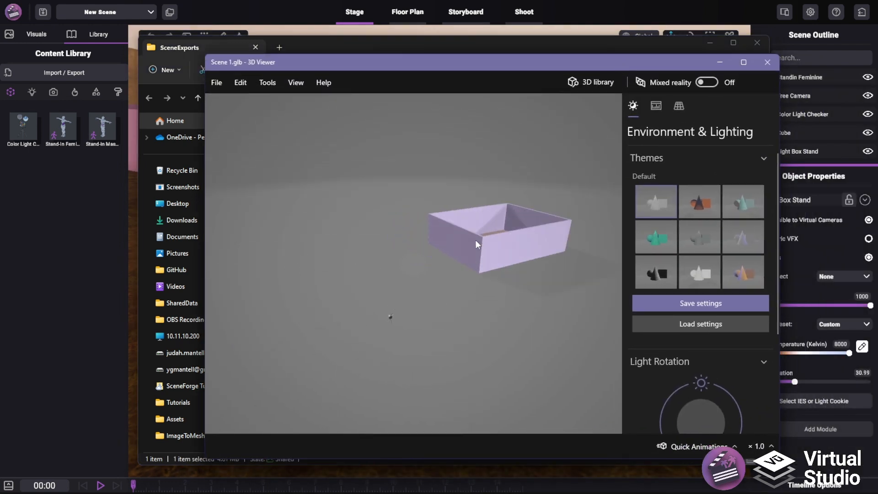
drag(375, 298, 486, 287)
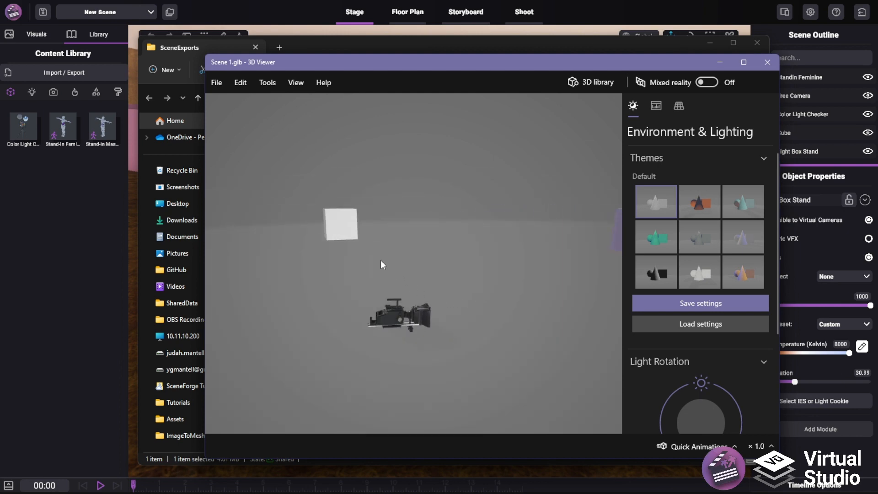
mouse_move(381, 262)
mouse_down()
mouse_move(414, 290)
mouse_move(386, 275)
mouse_up()
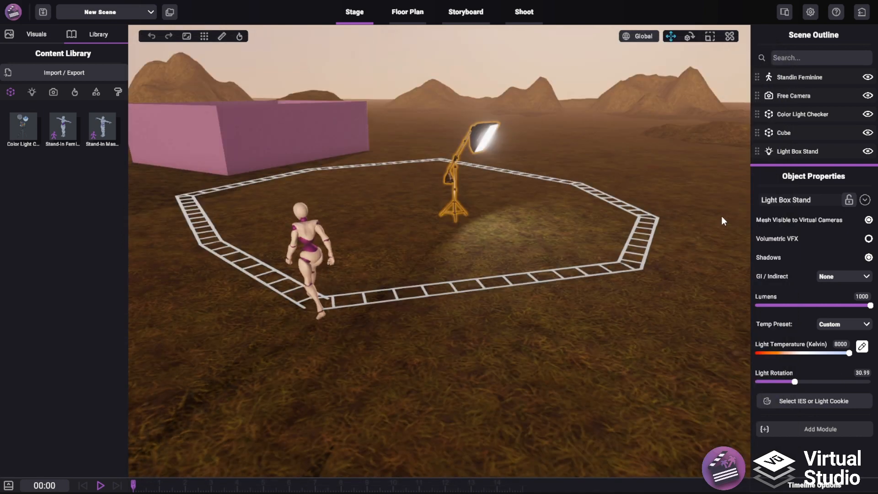